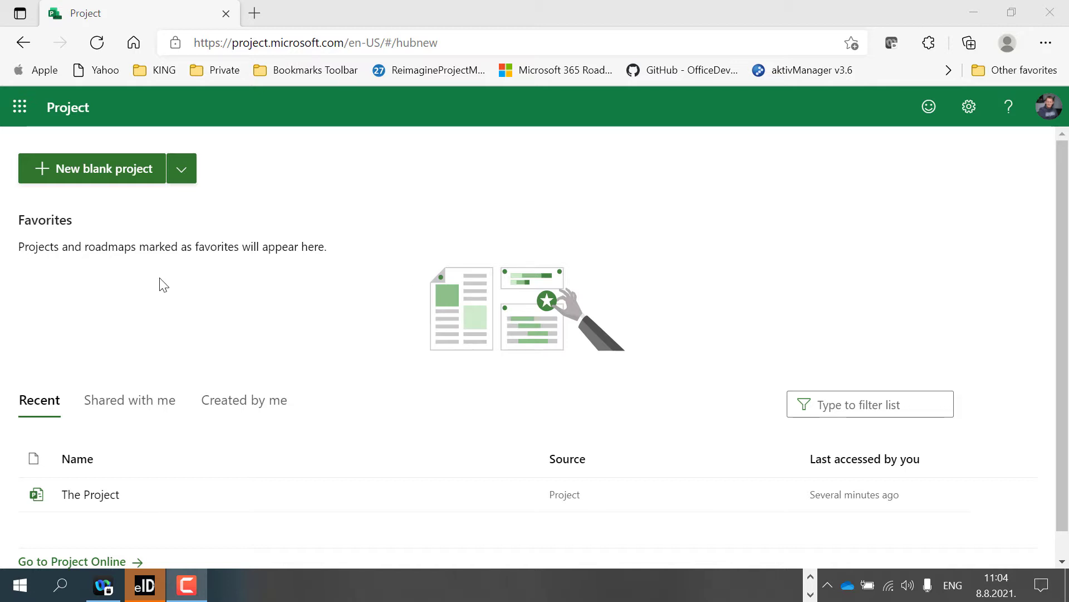
Create a new blank project and name it My Project
click(106, 183)
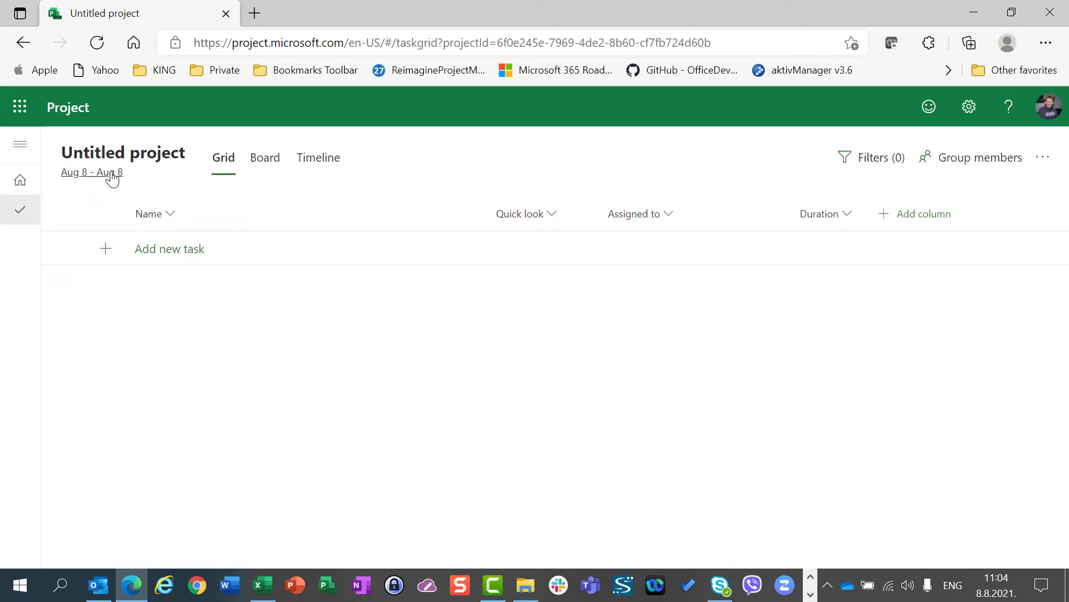
click(122, 163)
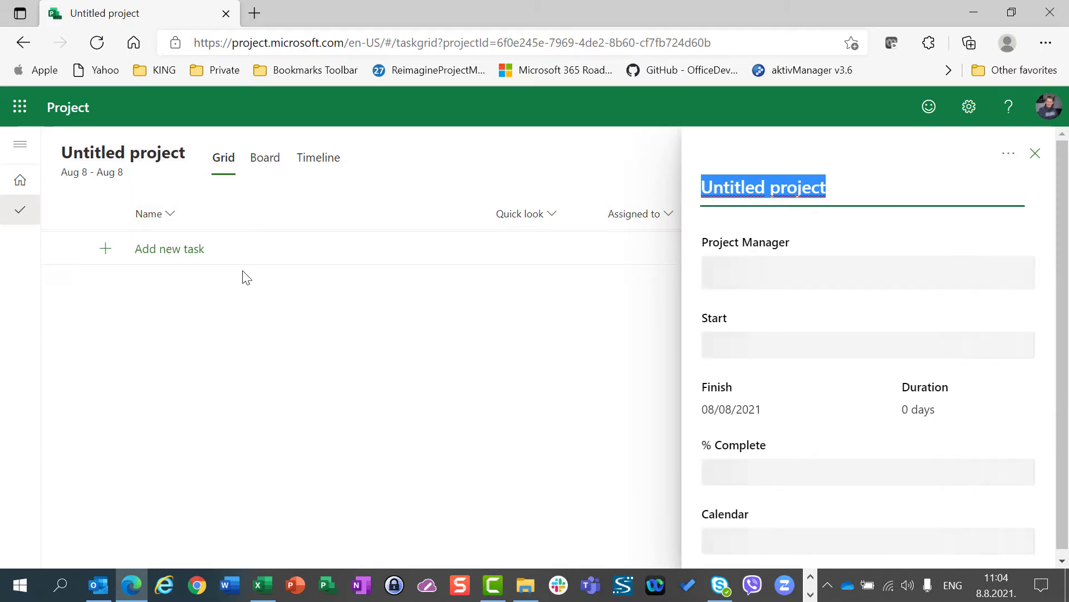
text(My Proje)
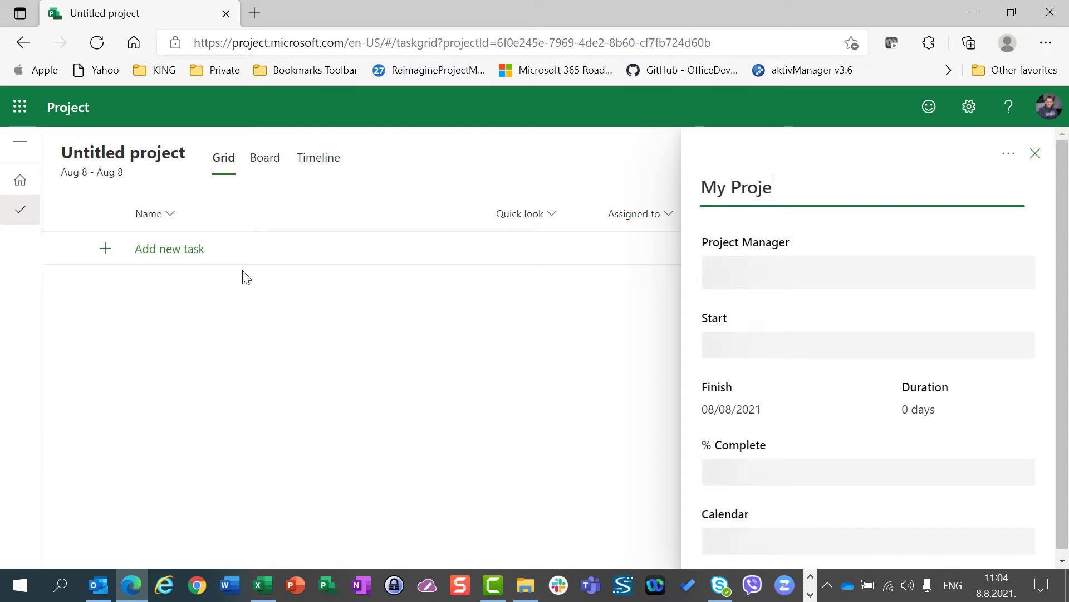
text(ct)
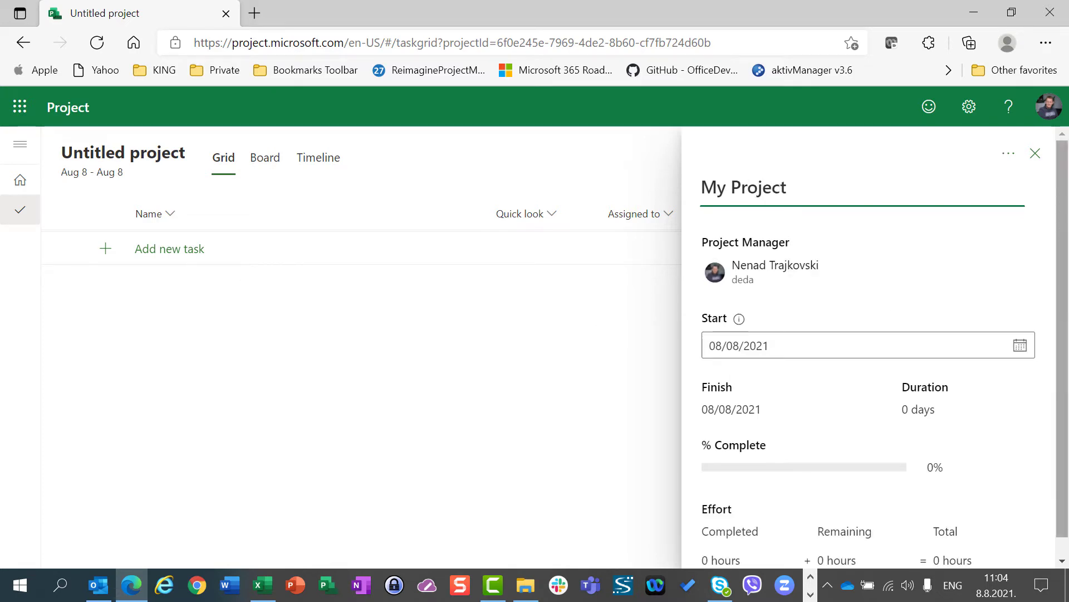
Review the project details of My Project and delete the project
drag(1062, 254, 1067, 273)
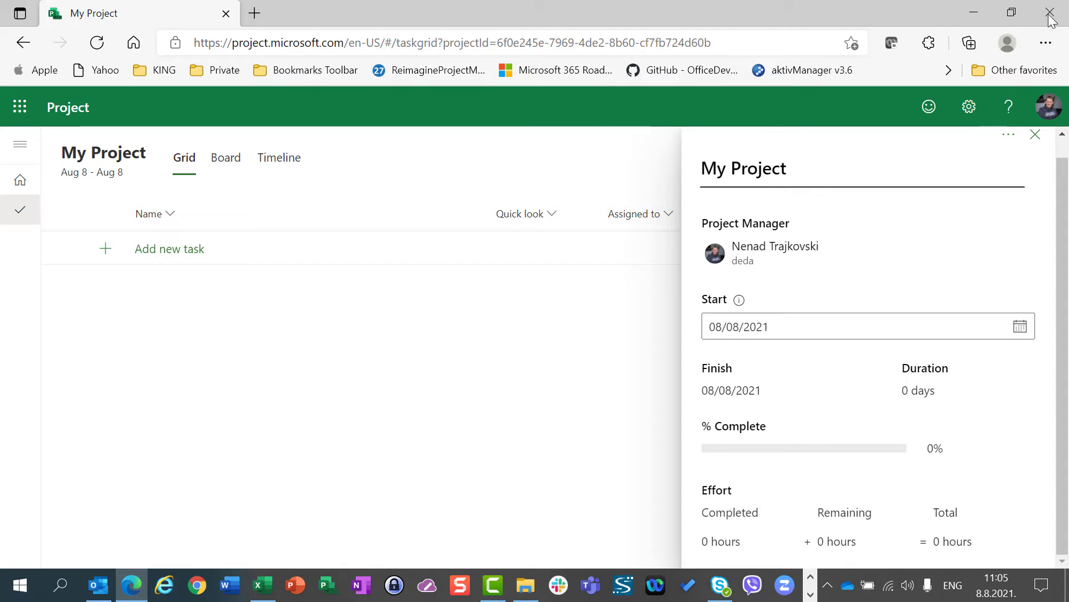
click(1009, 136)
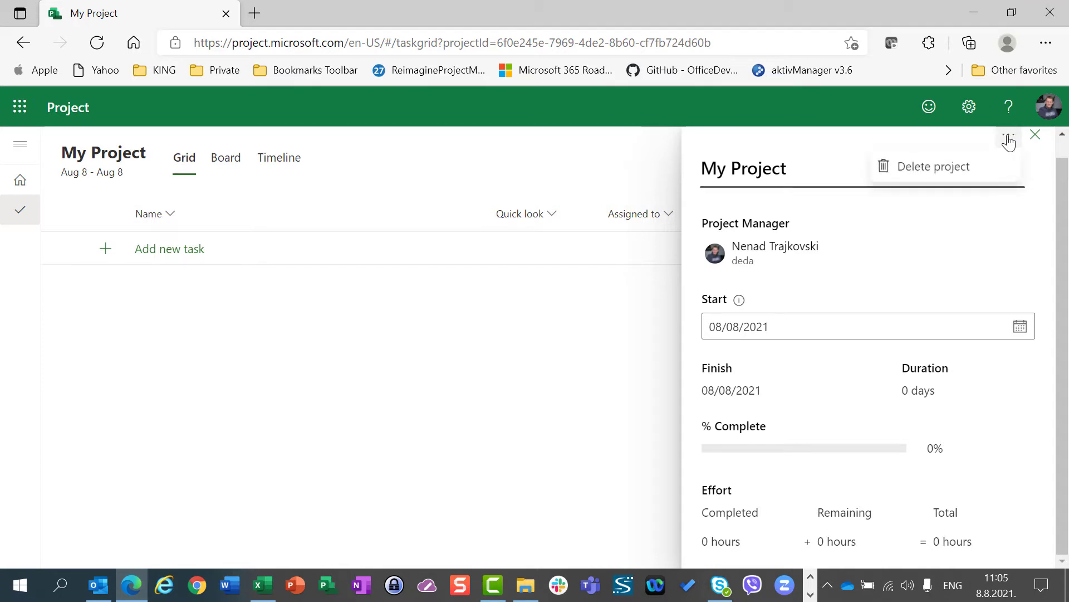
click(953, 169)
click(601, 366)
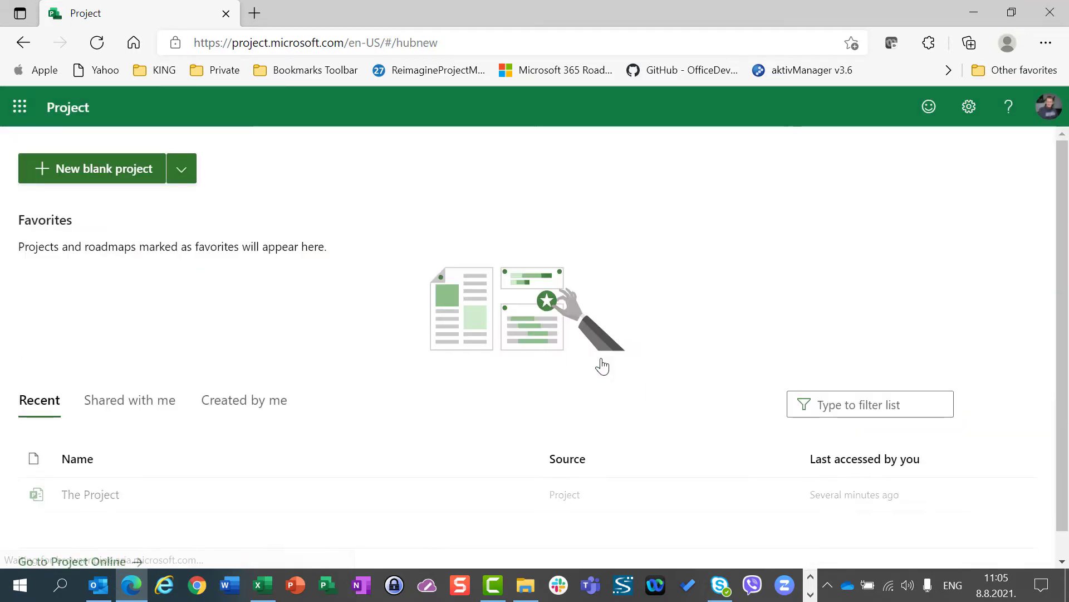
Switch to Power Apps and open the Project model-driven app
click(5, 118)
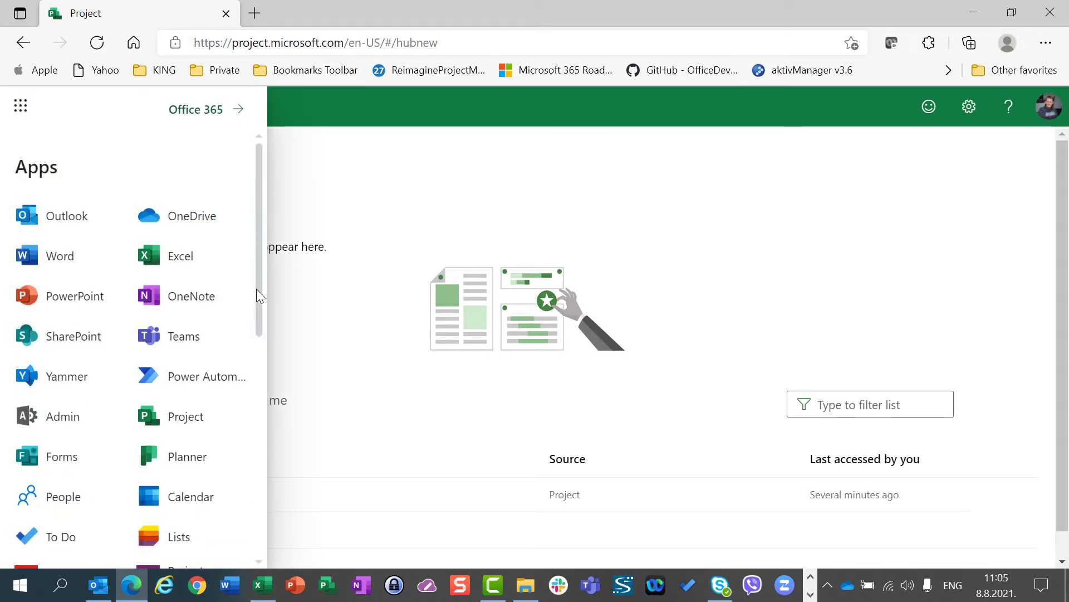
drag(256, 277, 238, 397)
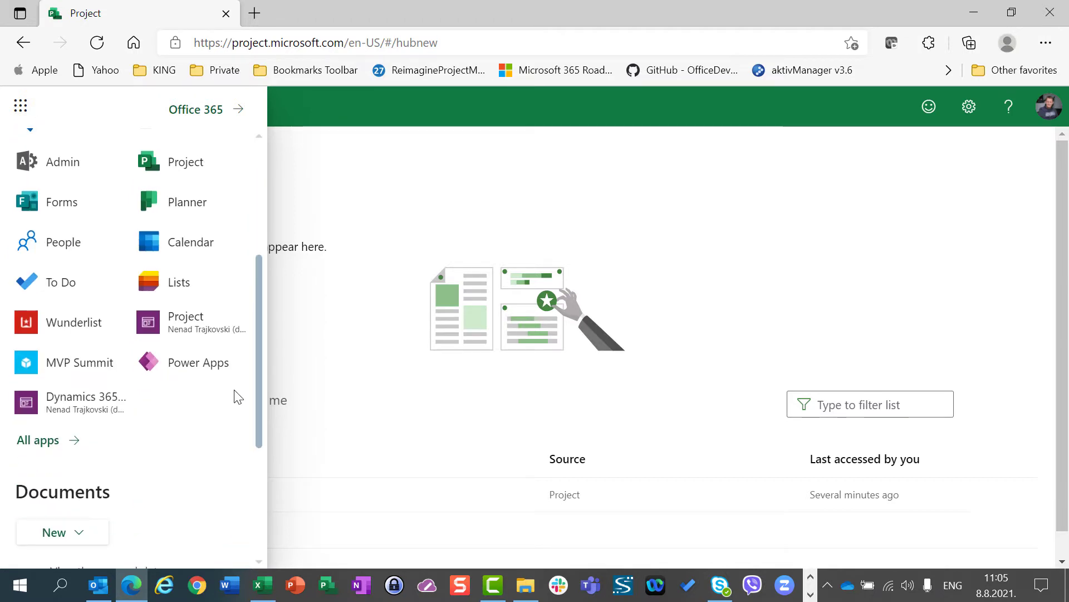
click(180, 365)
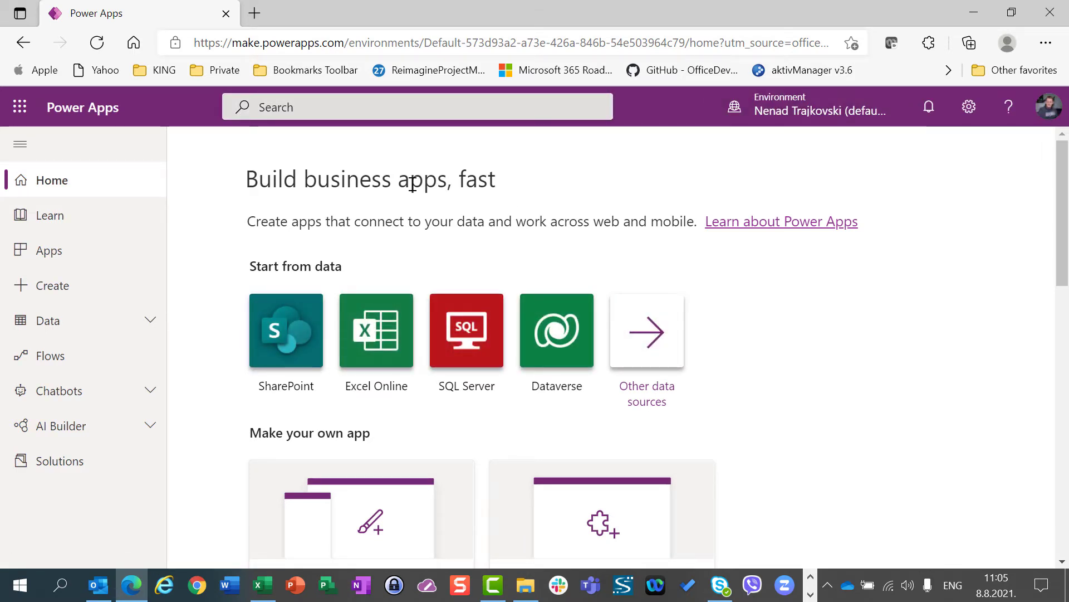
click(37, 257)
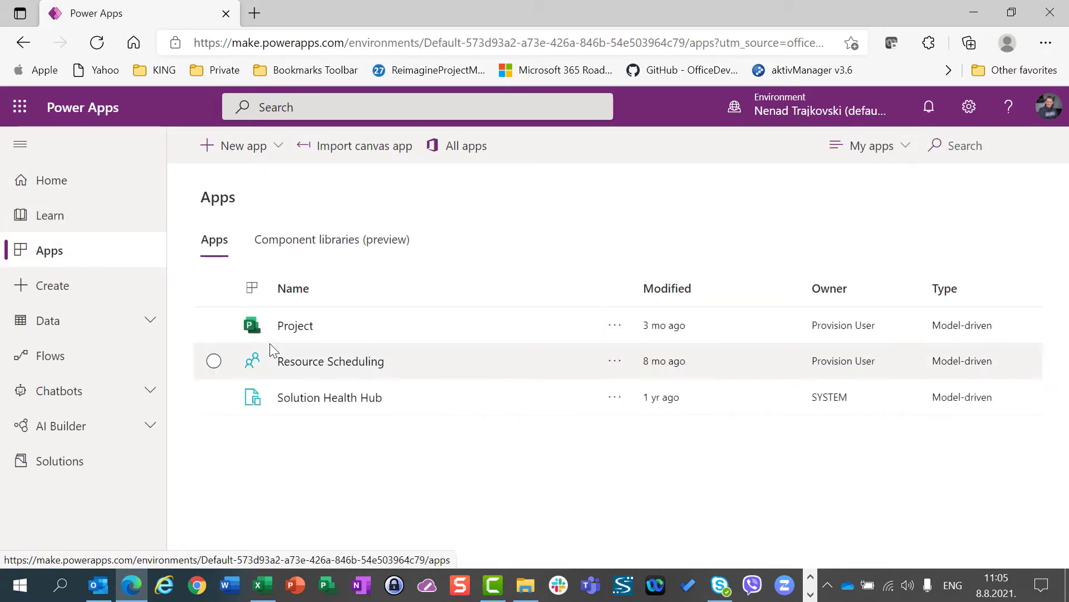
click(304, 334)
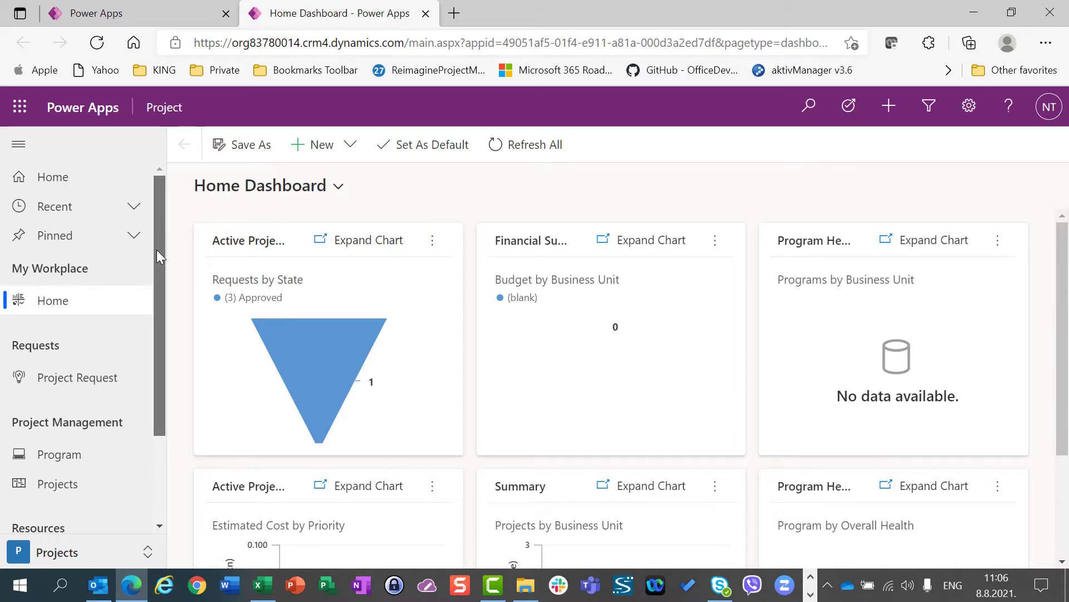
Change to the Settings area of the Project app and open the calendar templates
drag(157, 250, 158, 359)
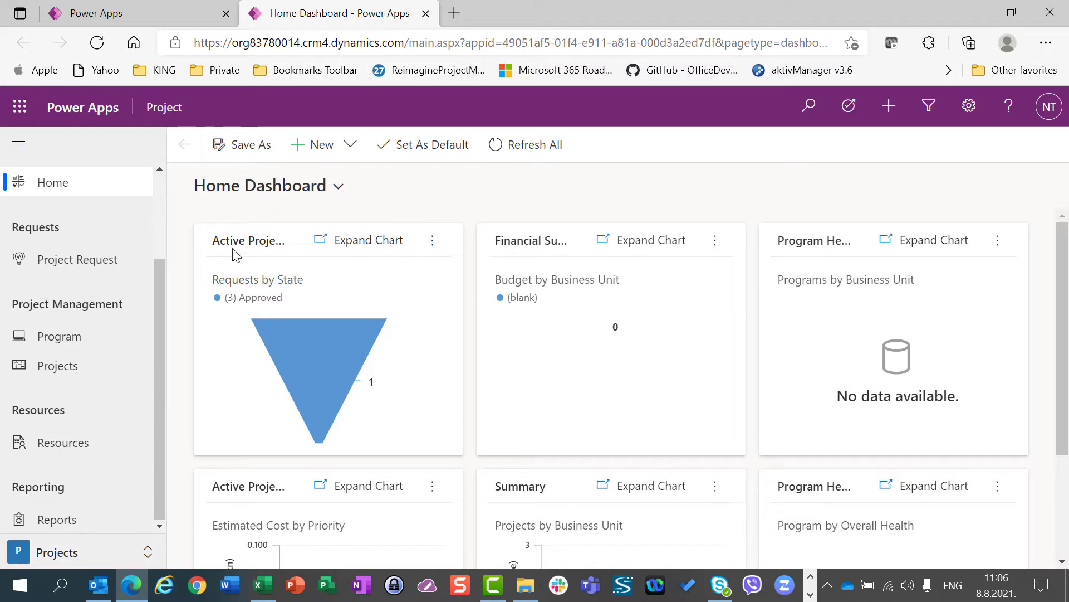
click(49, 558)
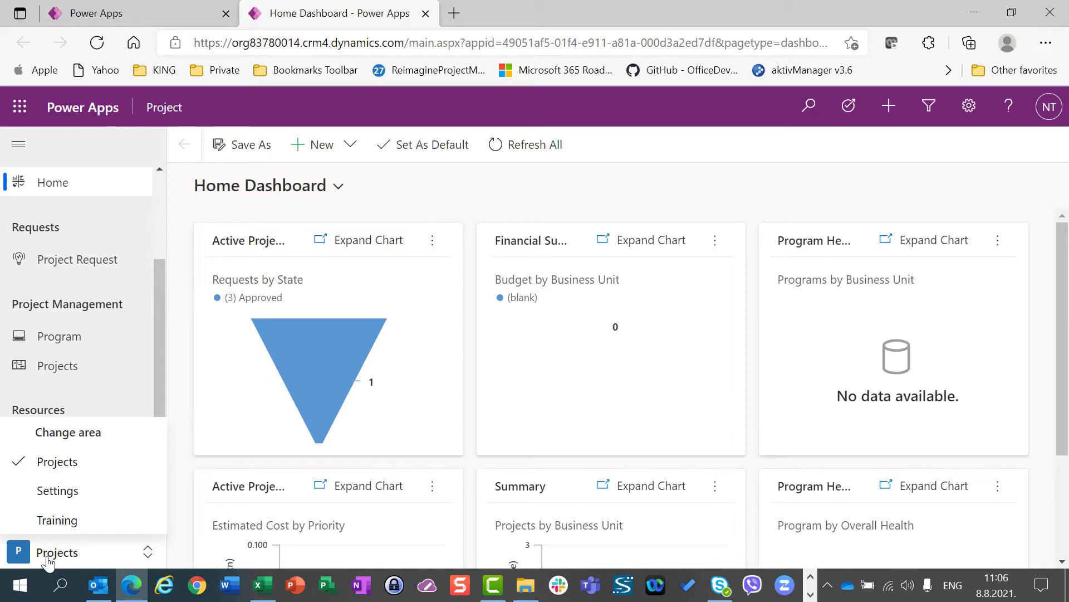
click(42, 491)
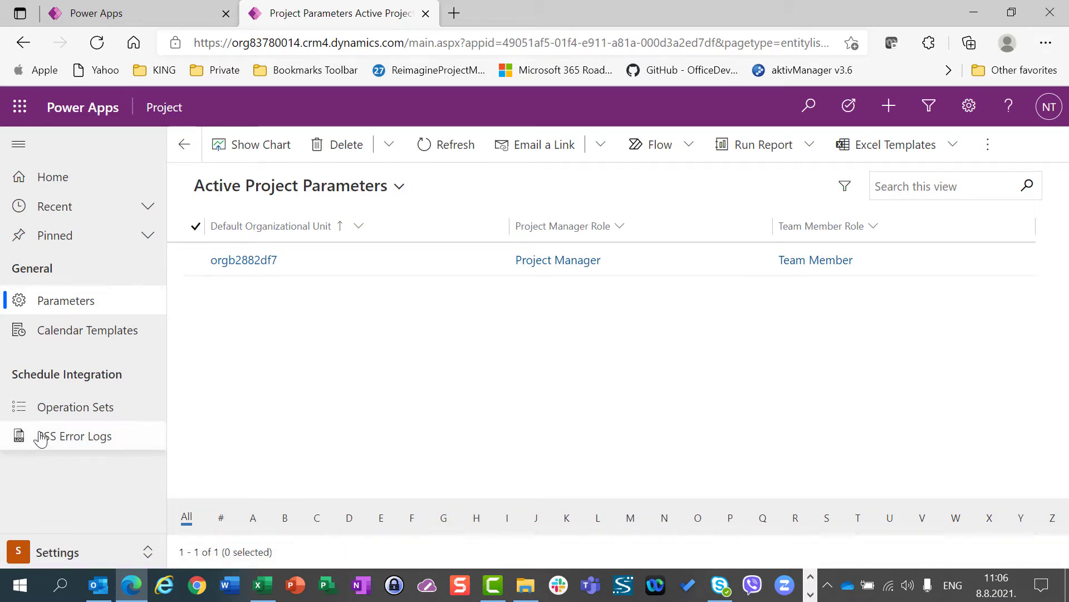
click(55, 336)
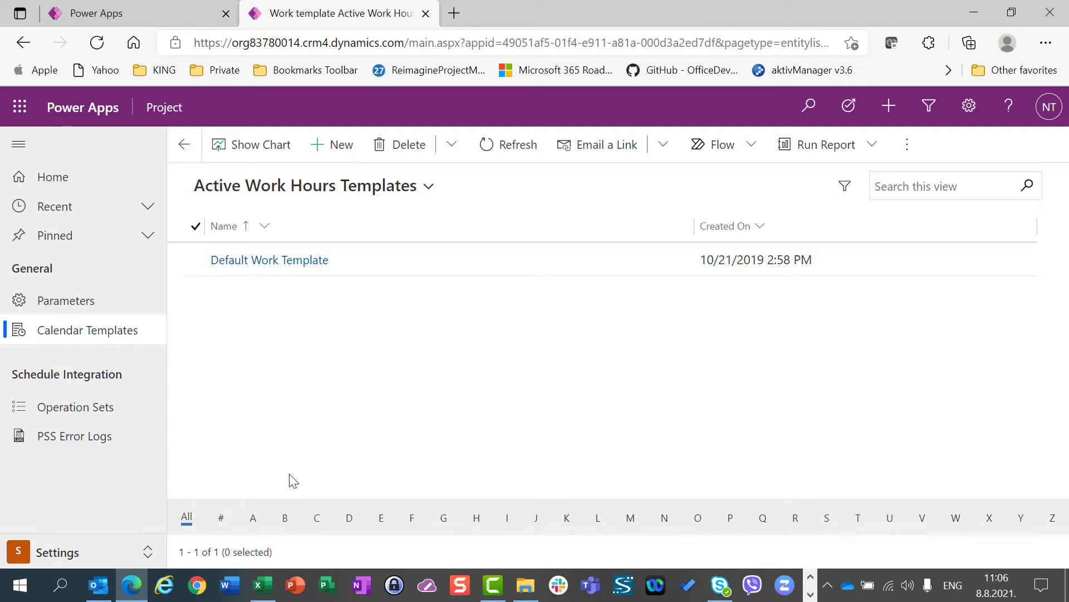
Start a new work template and check which bookable resources can be chosen as its template resource
click(344, 156)
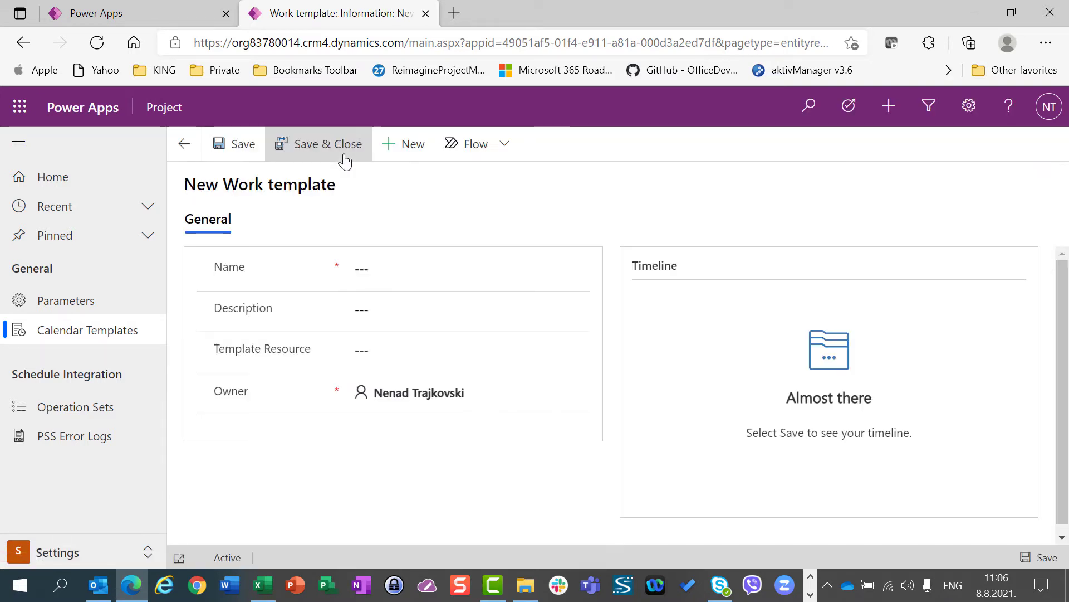
click(362, 276)
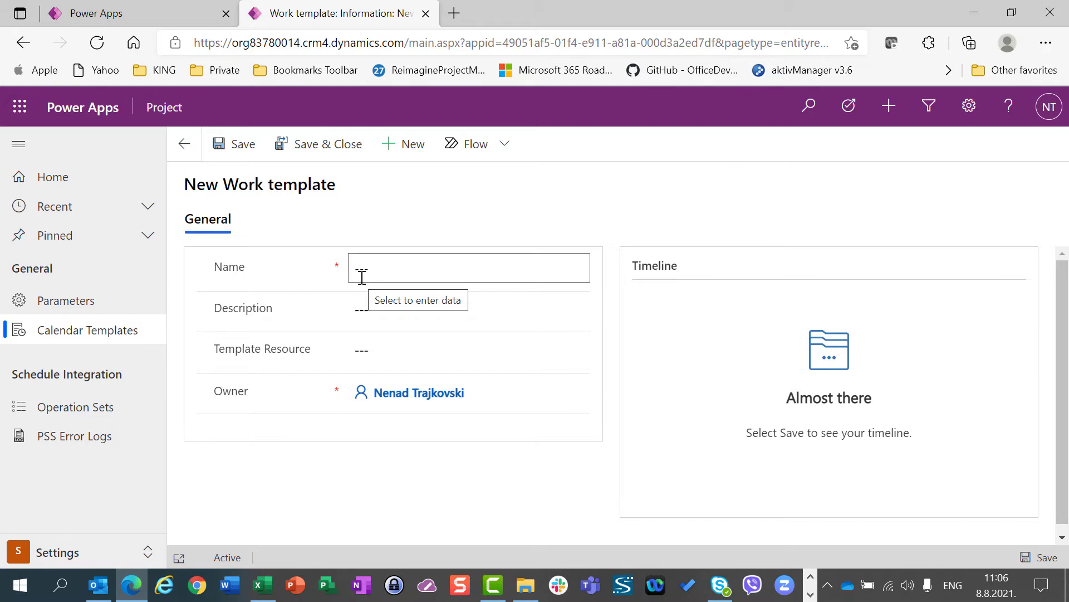
click(373, 350)
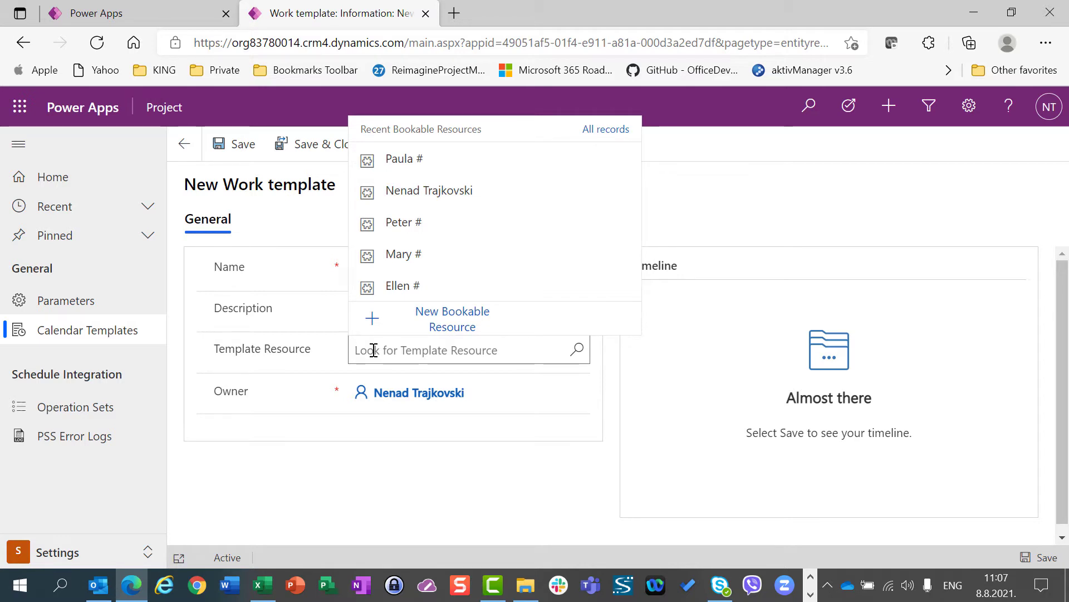
click(304, 363)
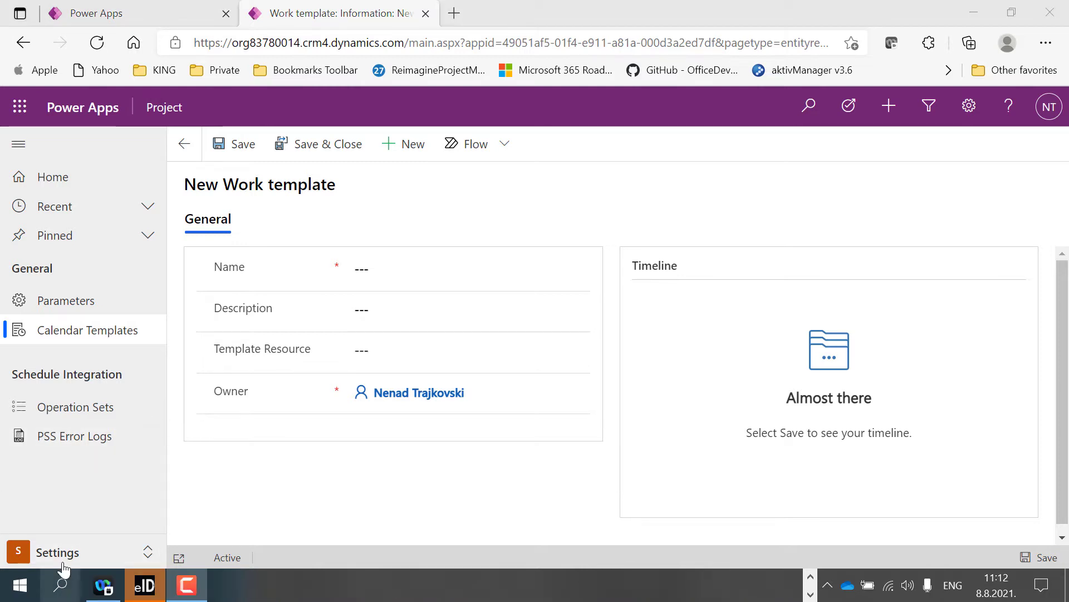
Return to the Projects area and open the list of bookable resources
click(63, 562)
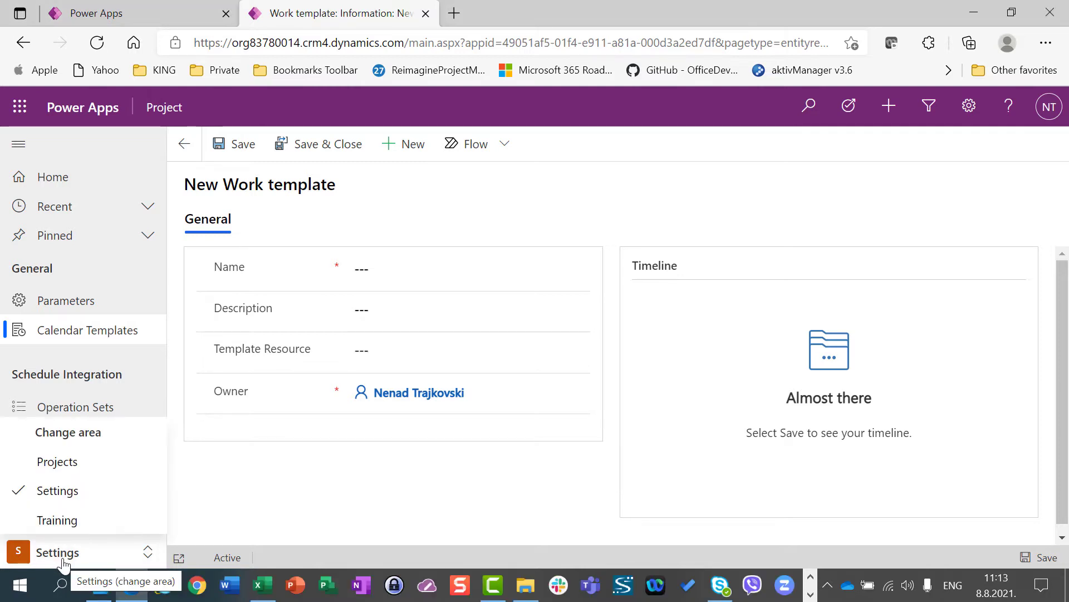
click(36, 462)
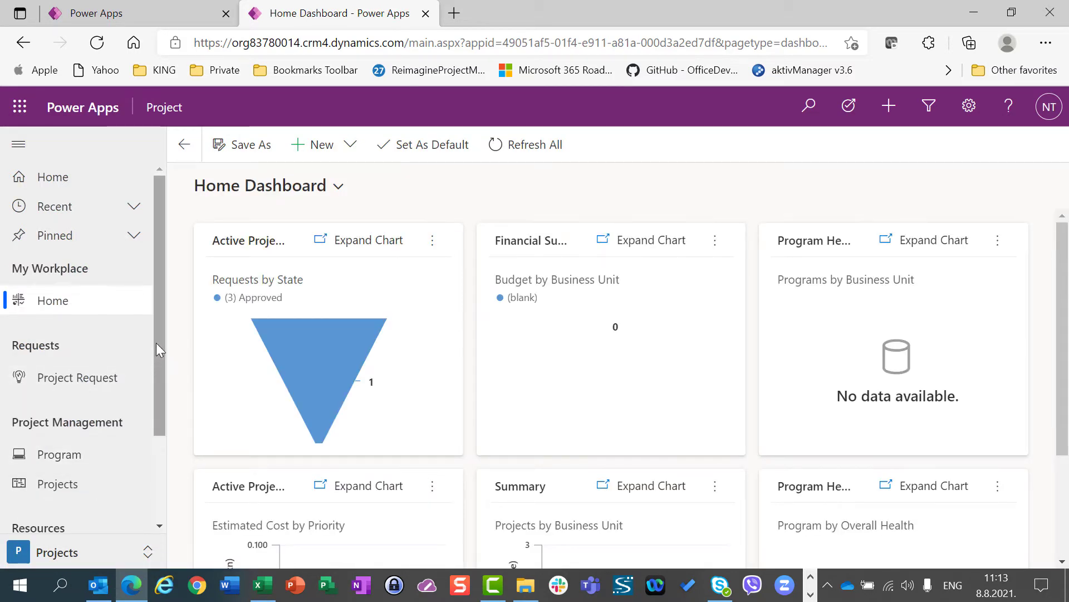
scroll(156, 343, down, 2)
click(77, 471)
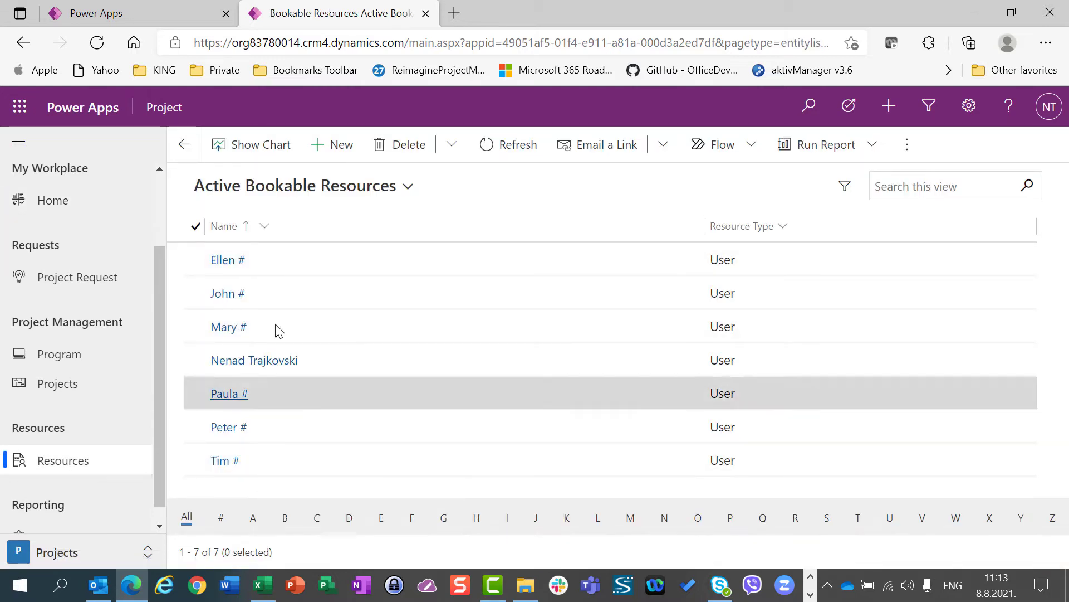
Start a new bookable resource and set its resource type to Generic
click(345, 149)
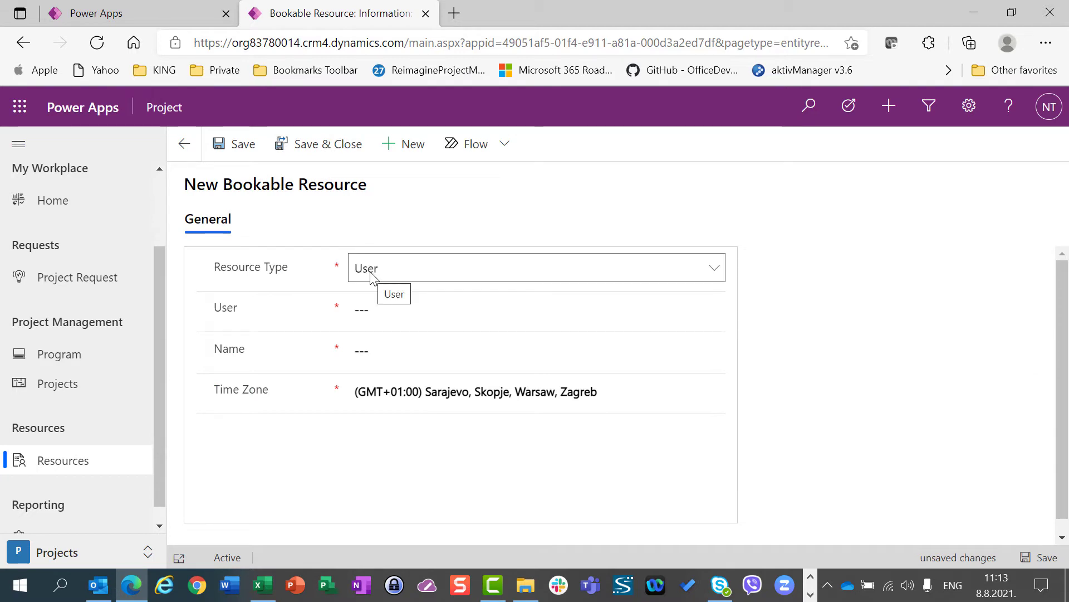
click(371, 277)
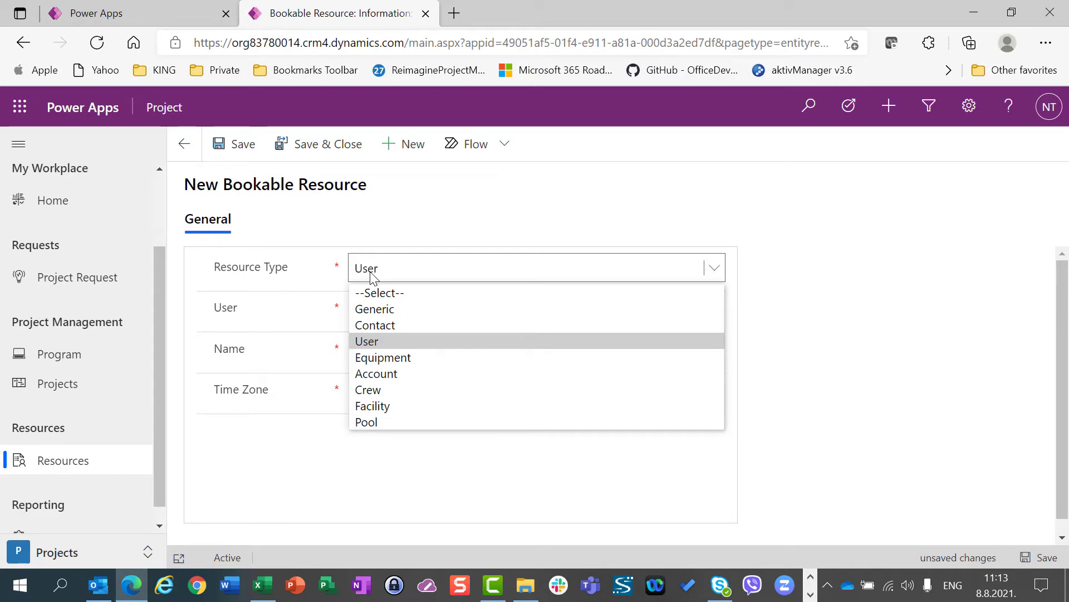
click(373, 308)
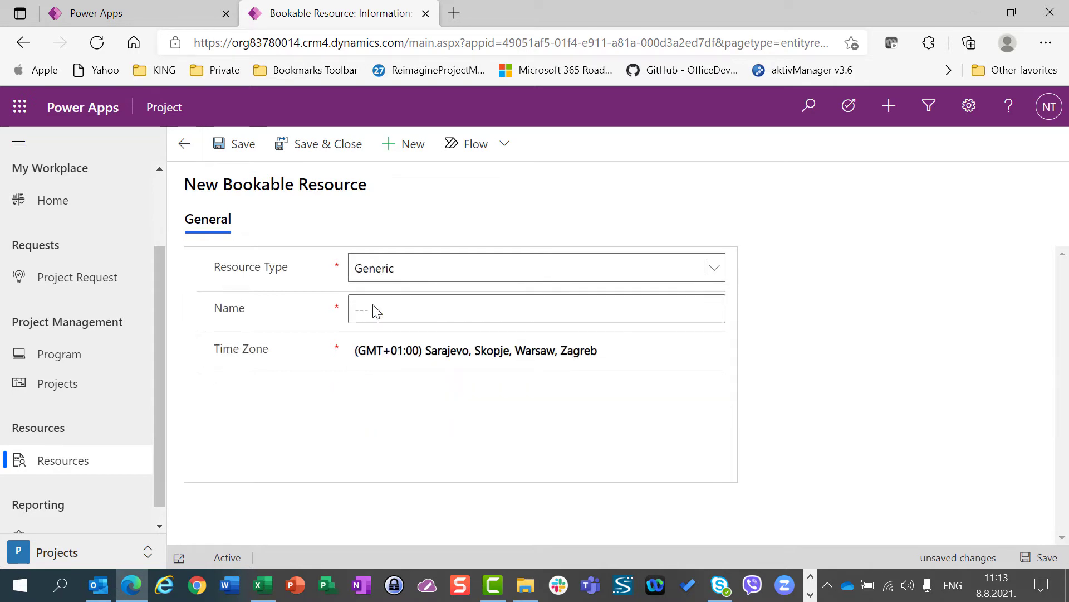
Name the new generic resource "Resource for template - Croatian time 09:00 AM to 05:00 PM"
click(374, 306)
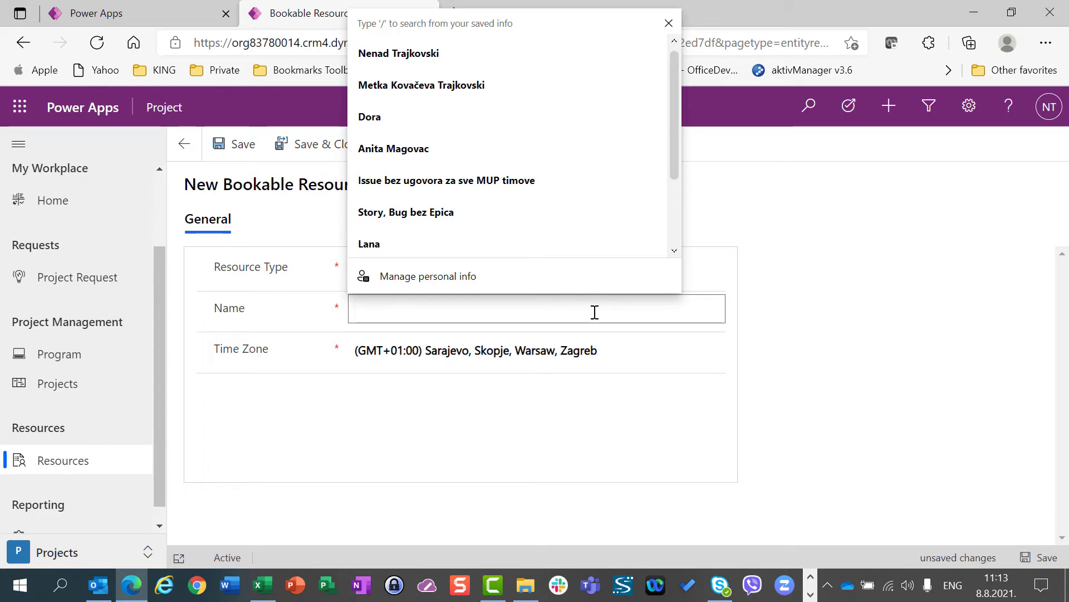
text(GRe)
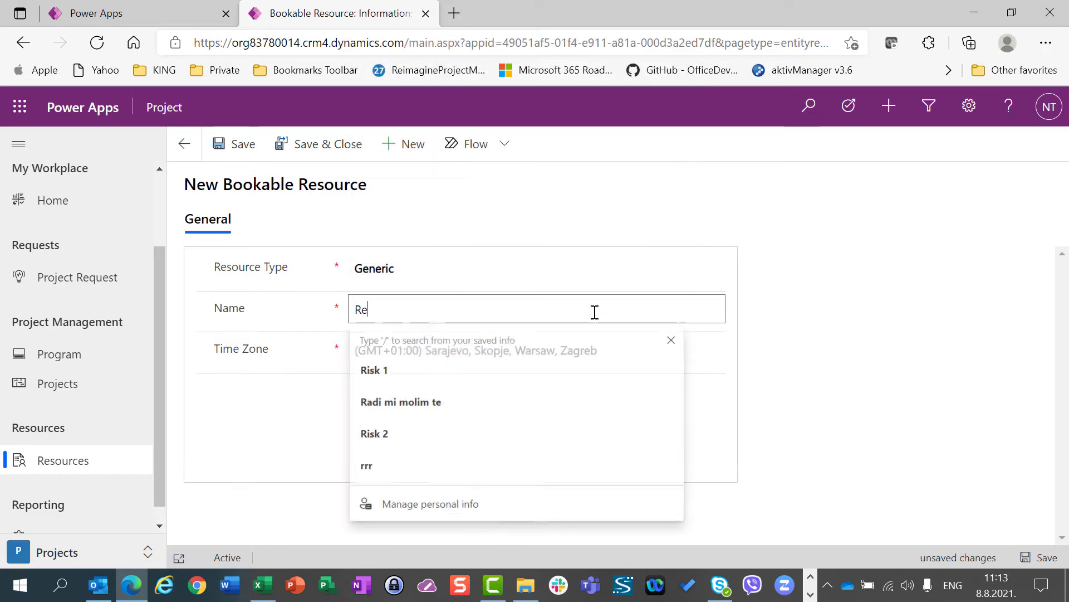
text(source for )
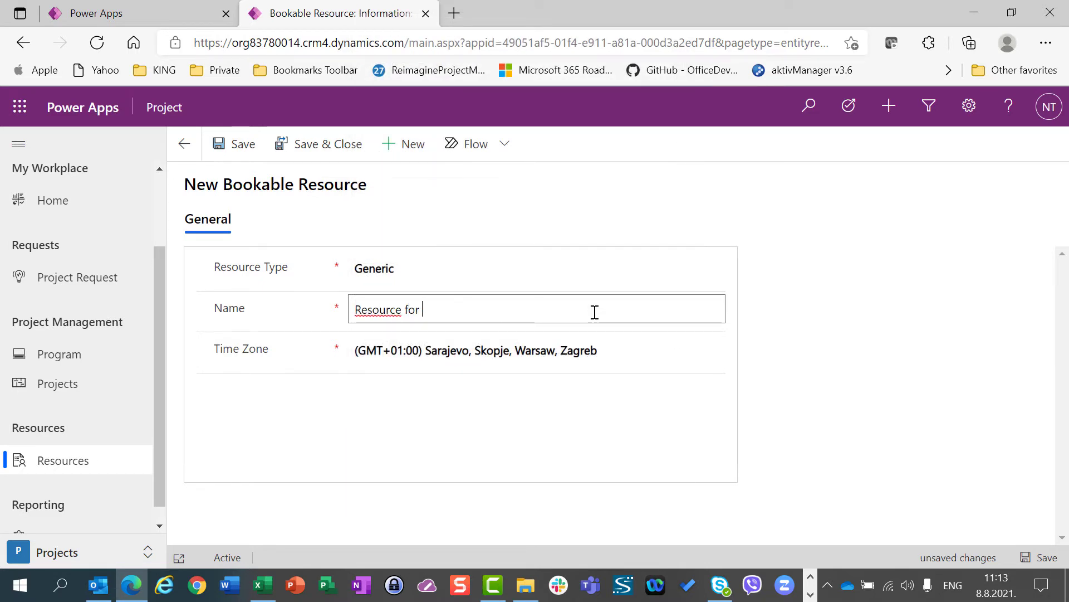
text(template -)
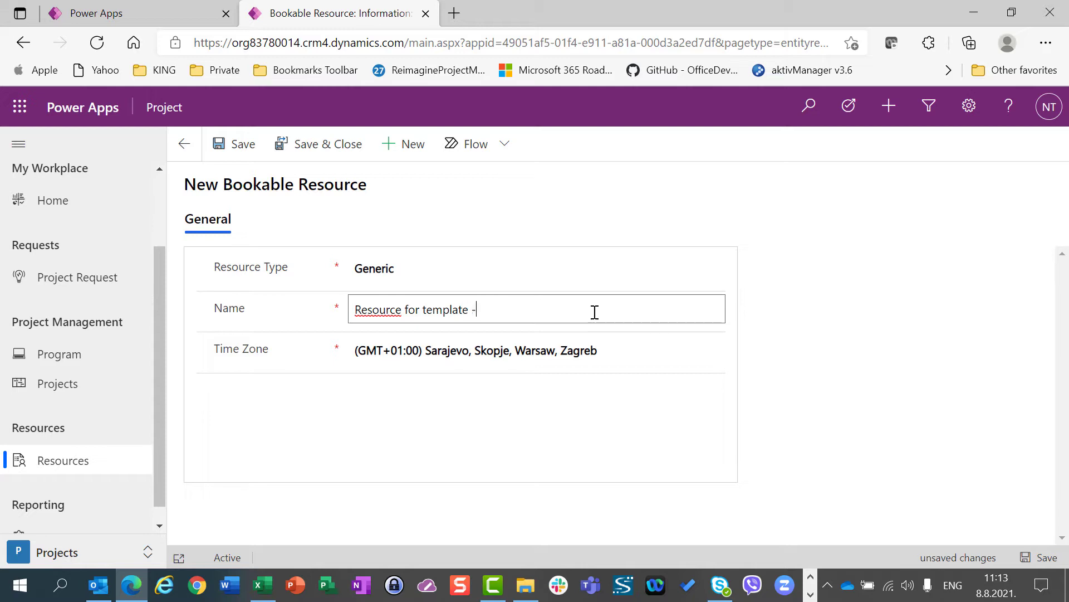
text( Croatia)
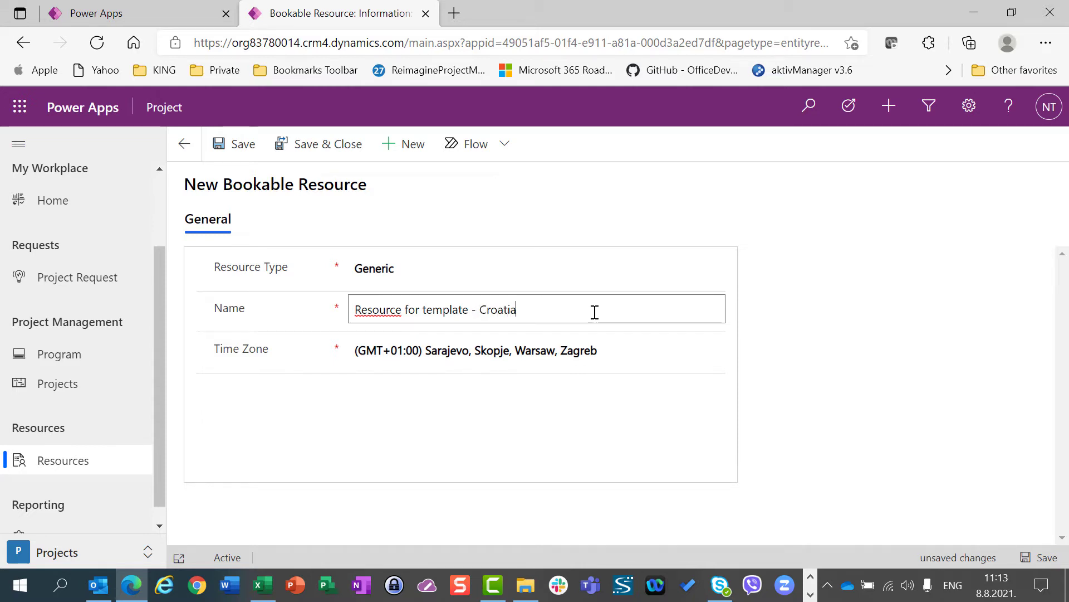
text(n time 09:00 AM)
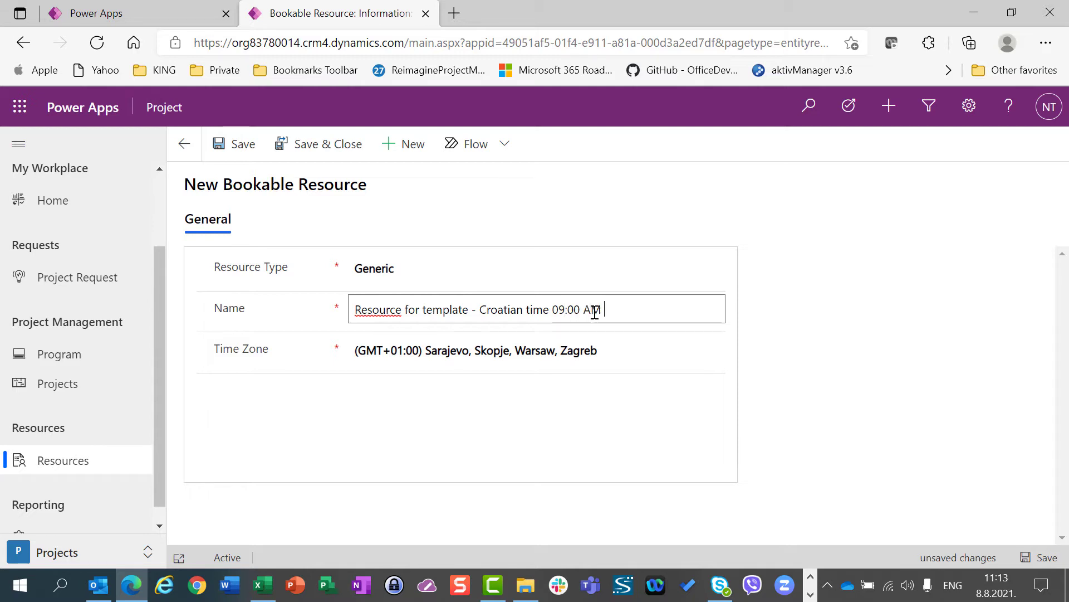
text( to 05:00 PM)
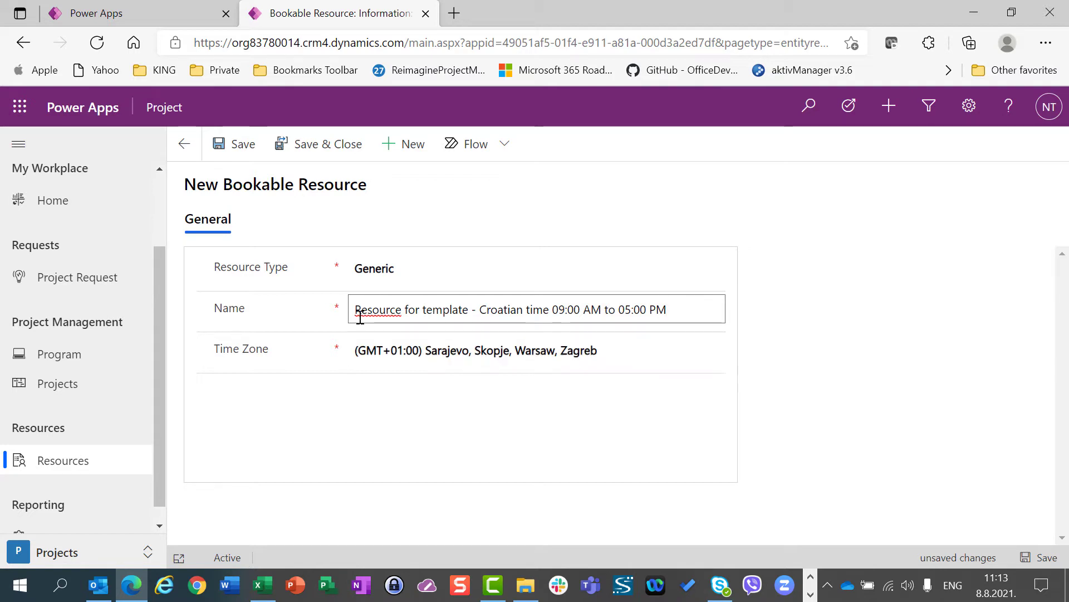
Set the resource's time zone to (GMT+01:00) Sarajevo, Skopje, Warsaw, Zagreb and save the new bookable resource
click(521, 349)
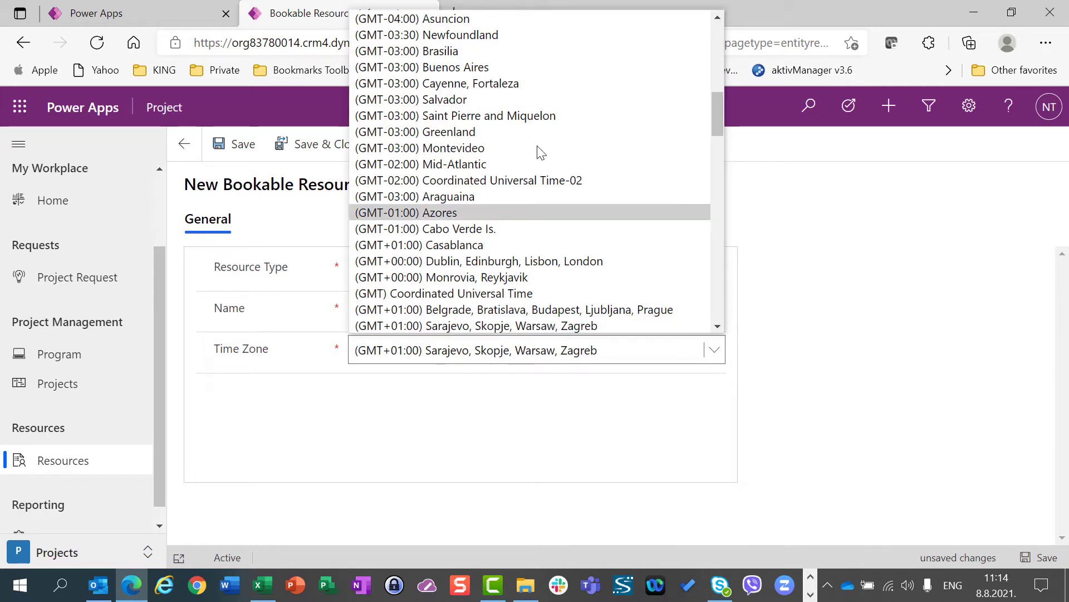
click(483, 100)
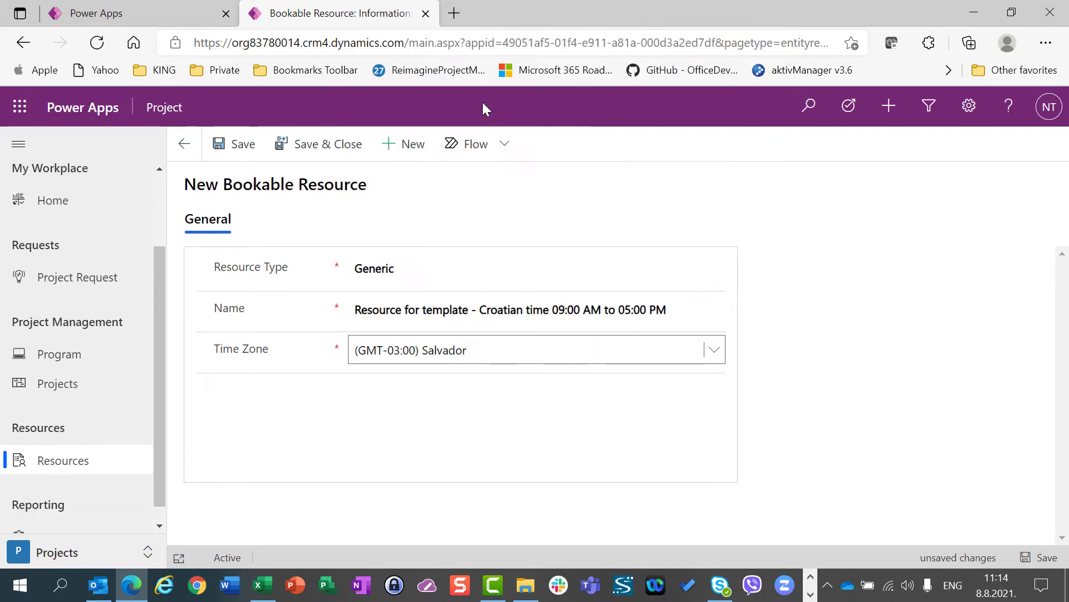
click(519, 360)
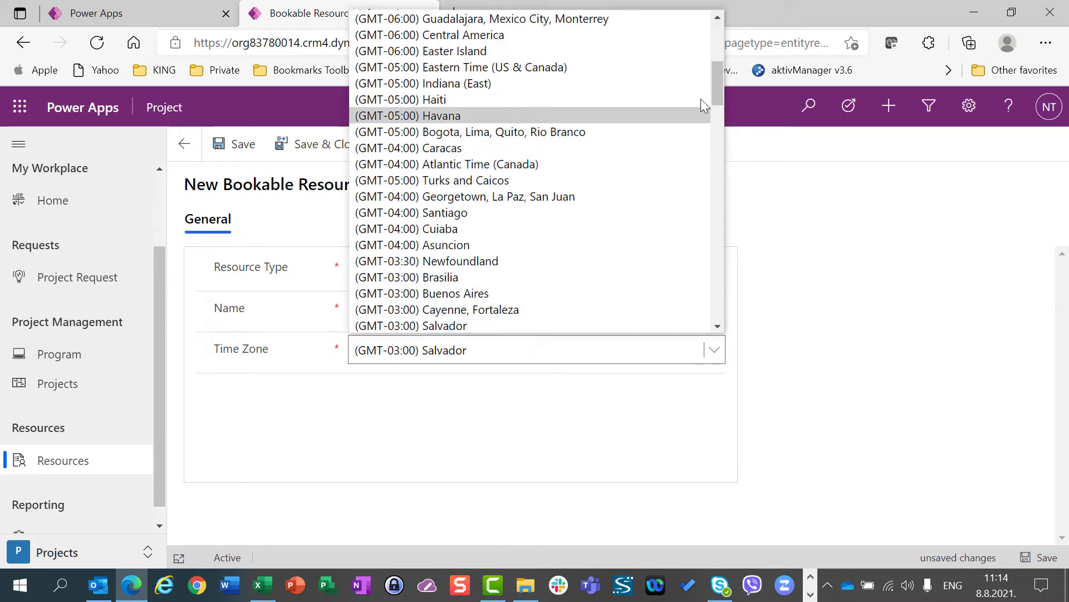
drag(717, 89, 709, 131)
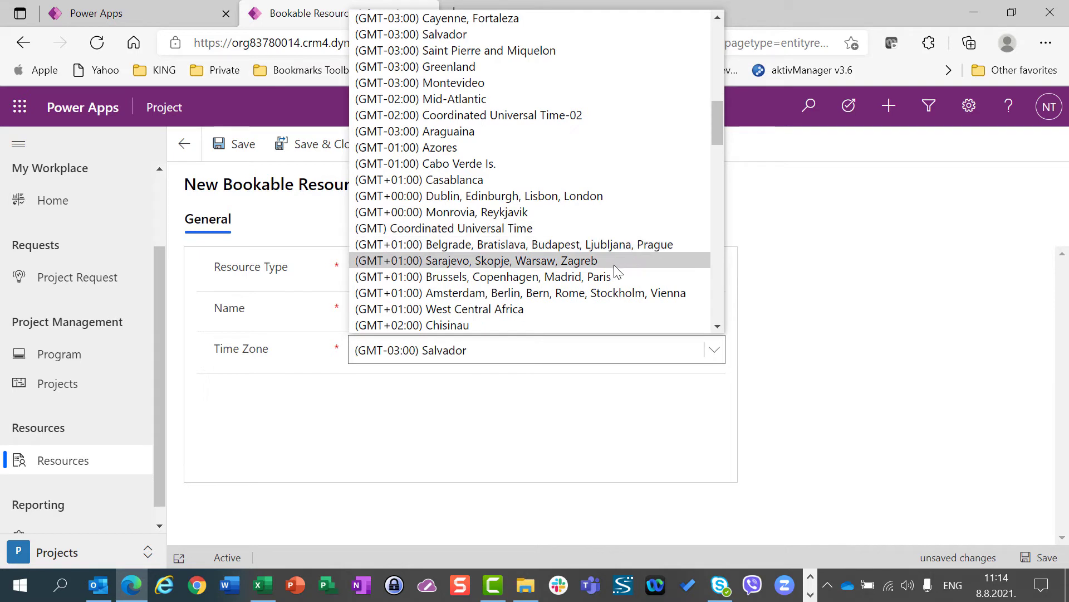
click(616, 291)
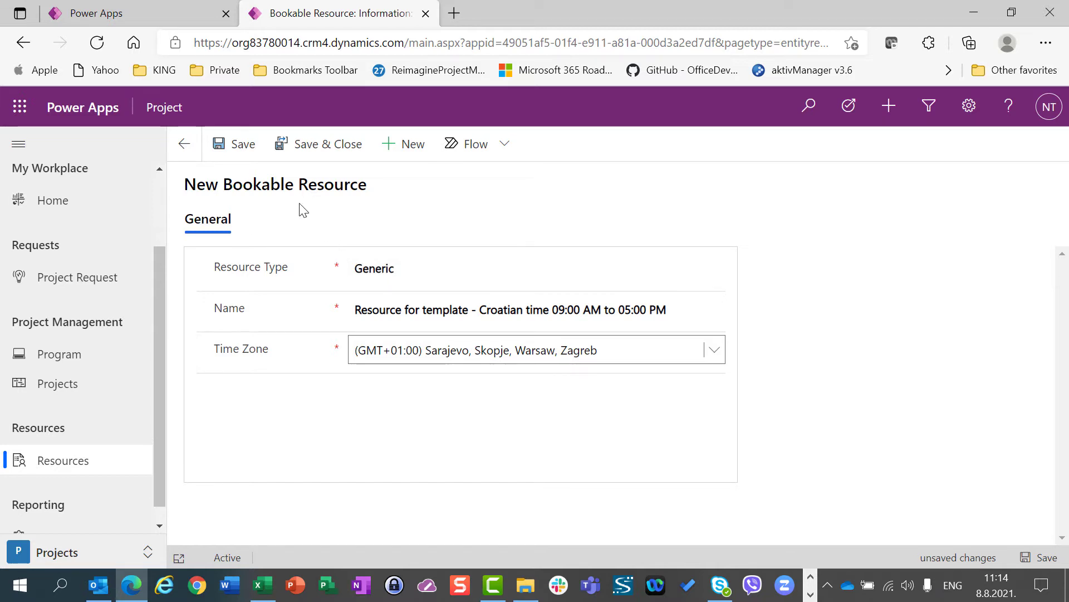
click(243, 152)
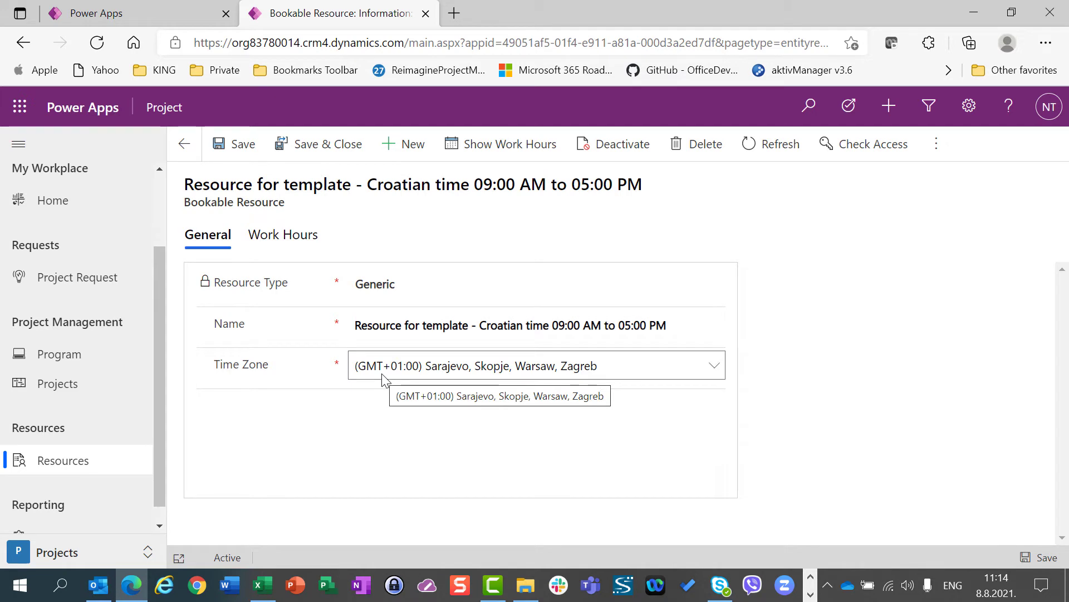
Show the resource's work hours and open all events in the August 6 working series for editing, with start date 1/1/2020
click(482, 146)
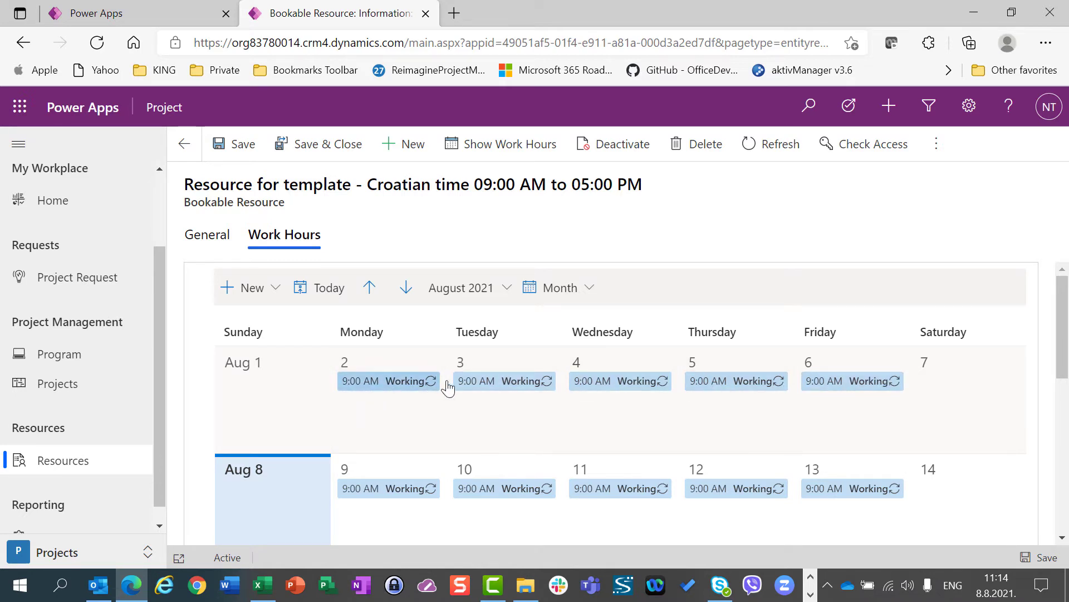
click(825, 384)
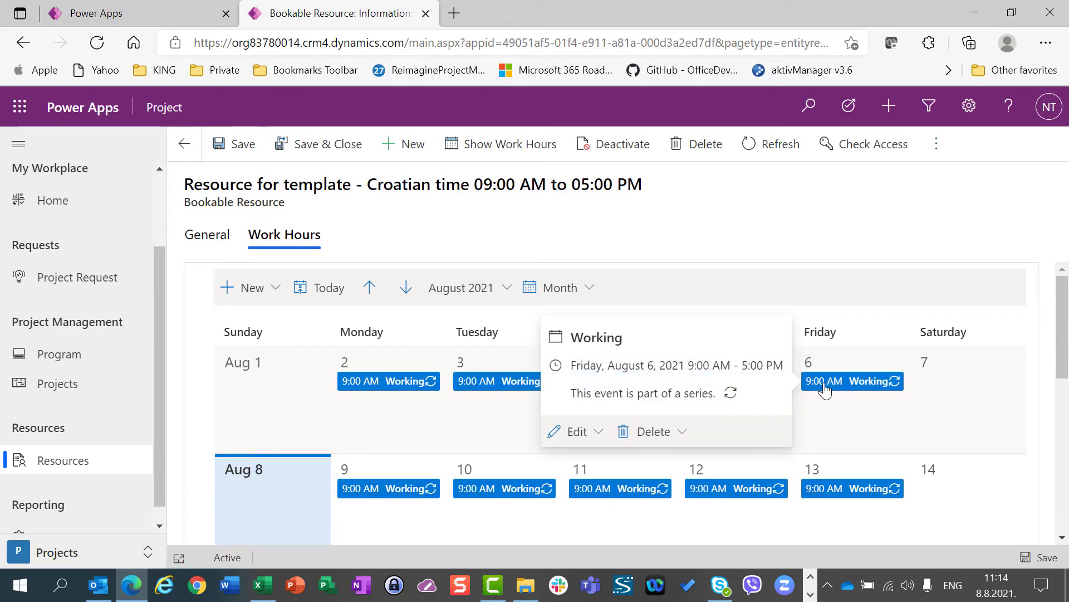
click(599, 433)
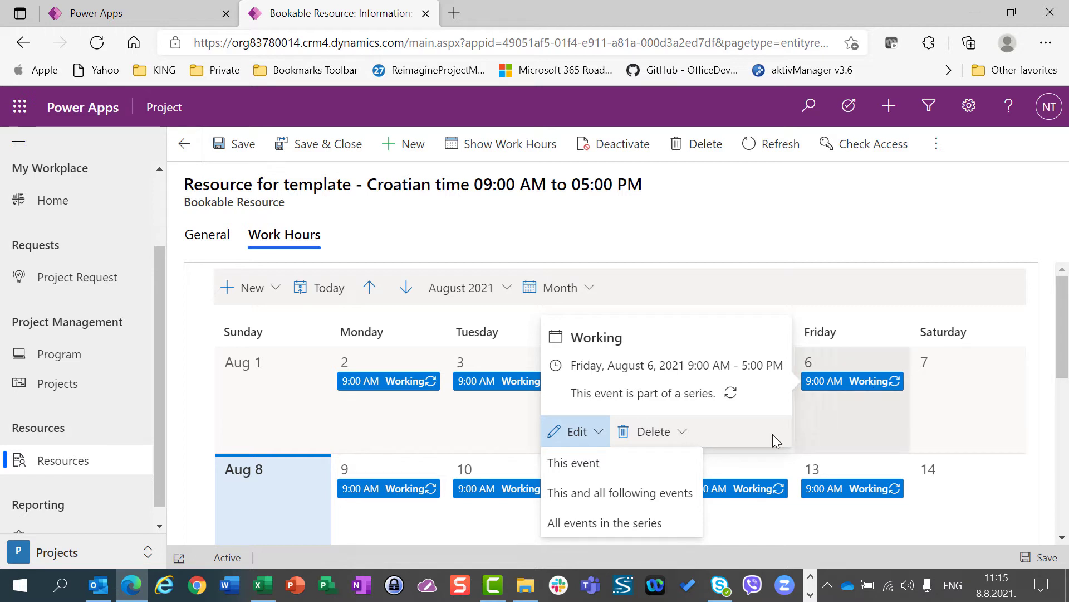
click(622, 524)
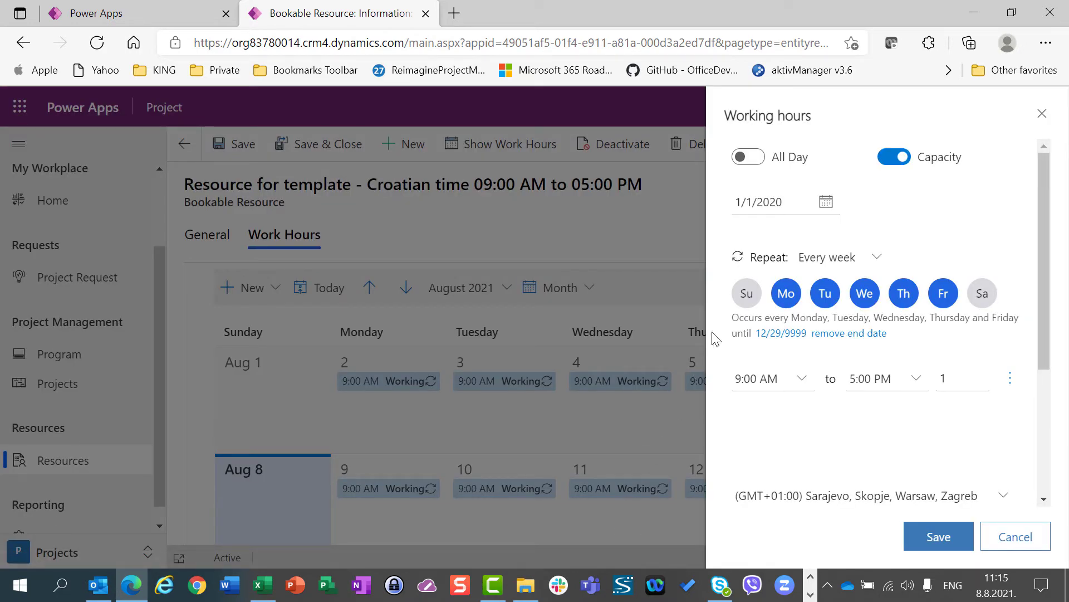
click(825, 204)
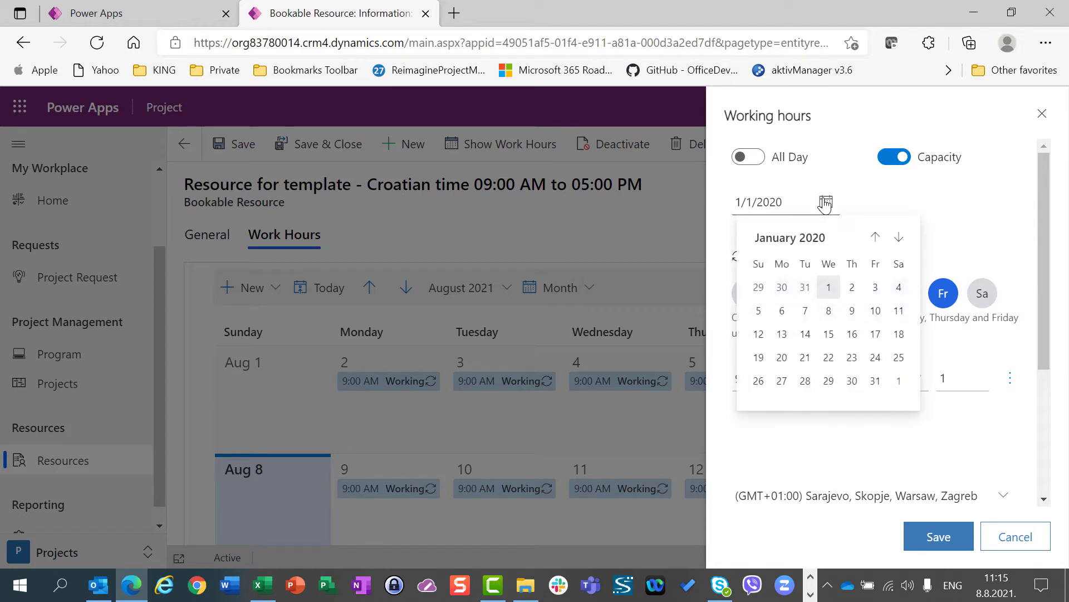
click(830, 294)
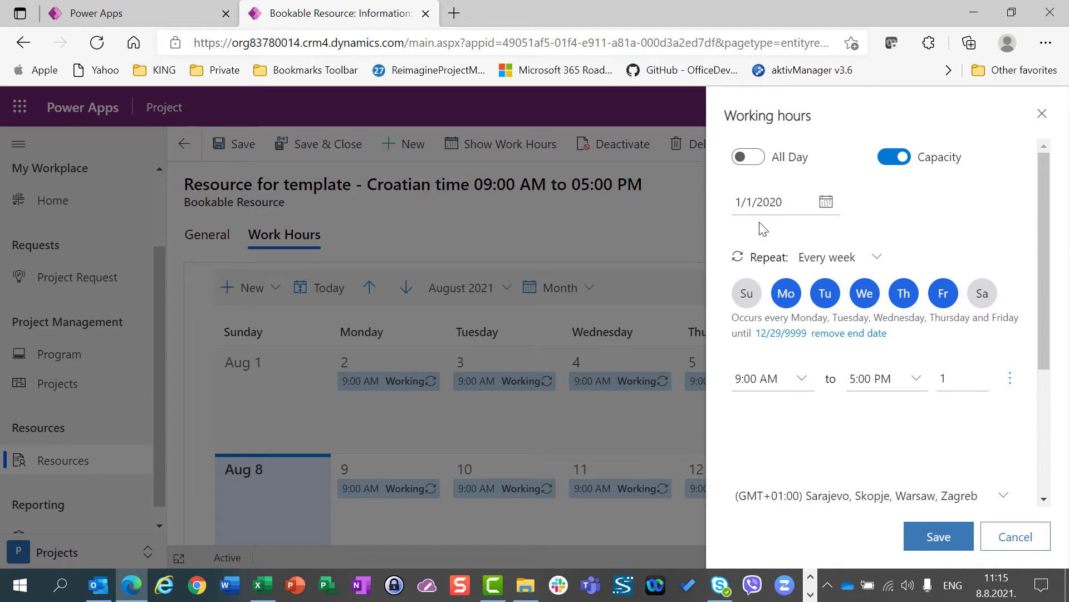
Try Sunday through Wednesday as the weekly working days, and set them back to Monday through Friday
click(747, 295)
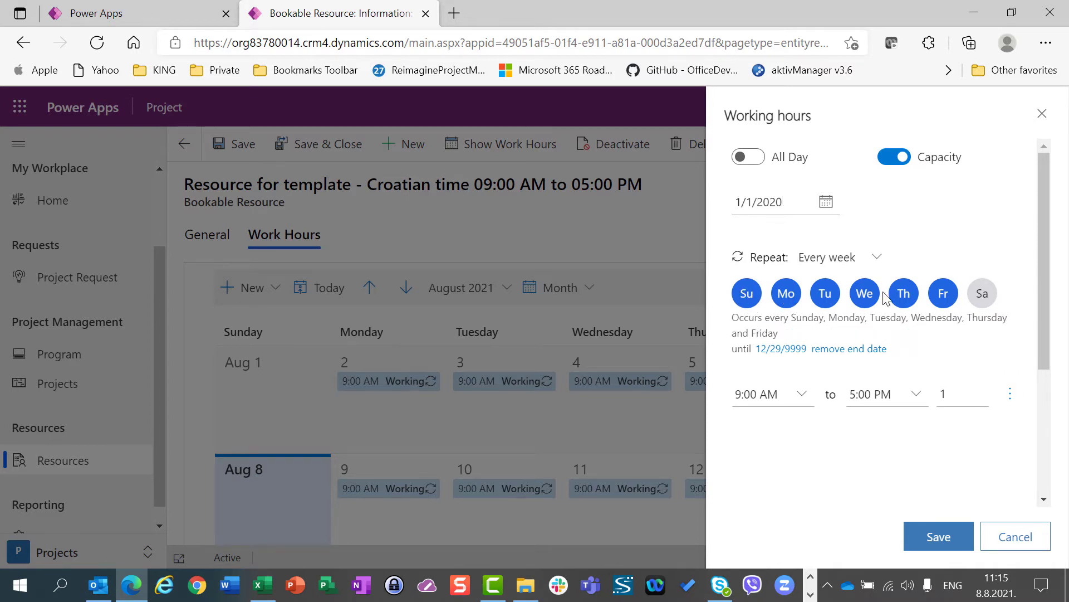
click(903, 295)
click(941, 295)
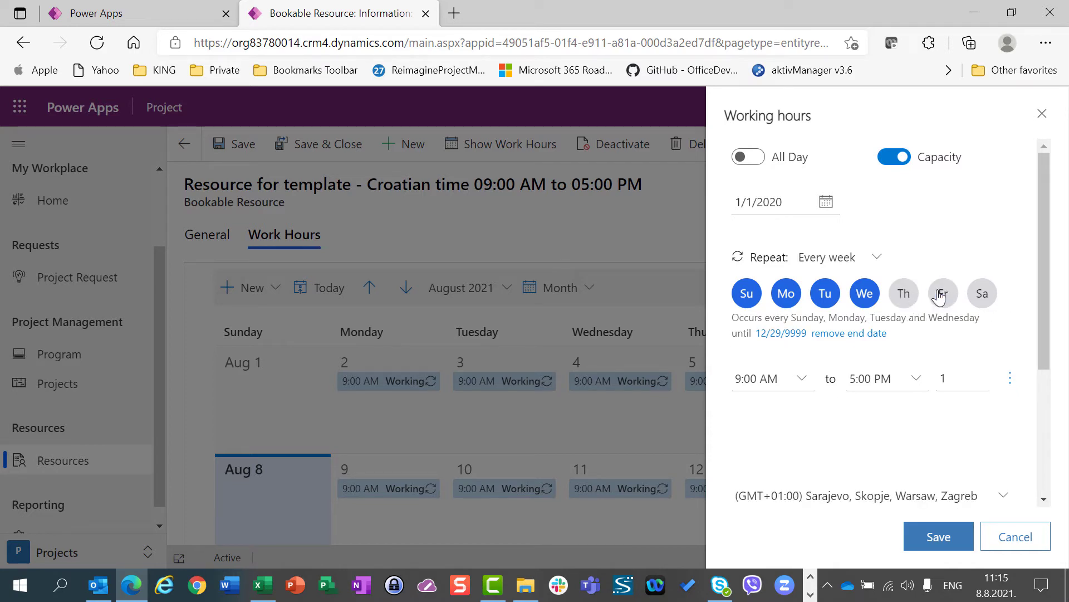
click(747, 295)
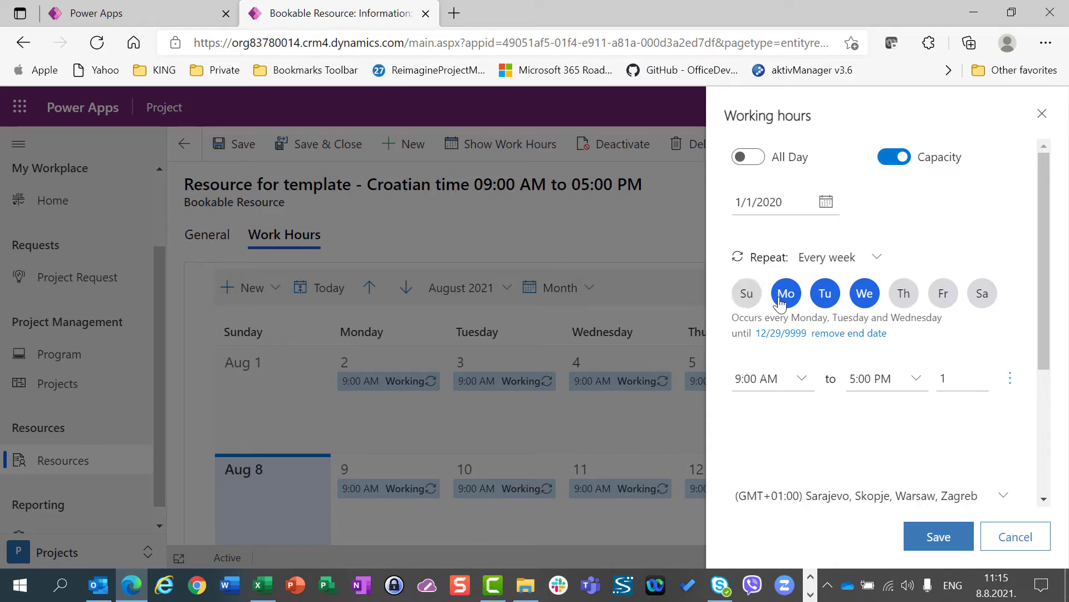
click(903, 304)
click(941, 301)
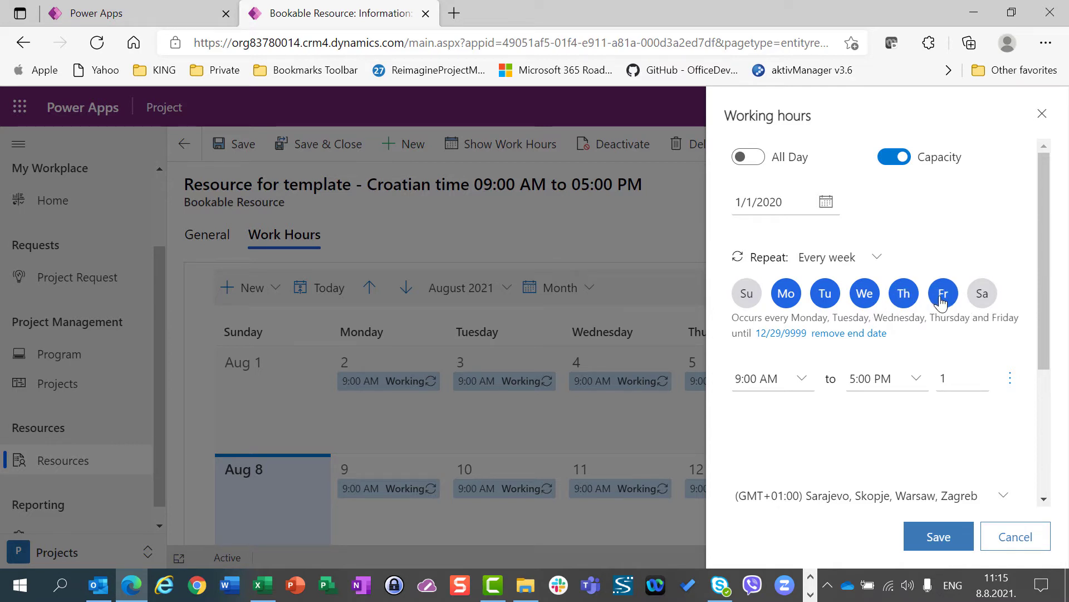
Pick 9:00 AM to 5:00 PM as working hours, check the capacity and time zone choices, and cancel the series edit
click(802, 383)
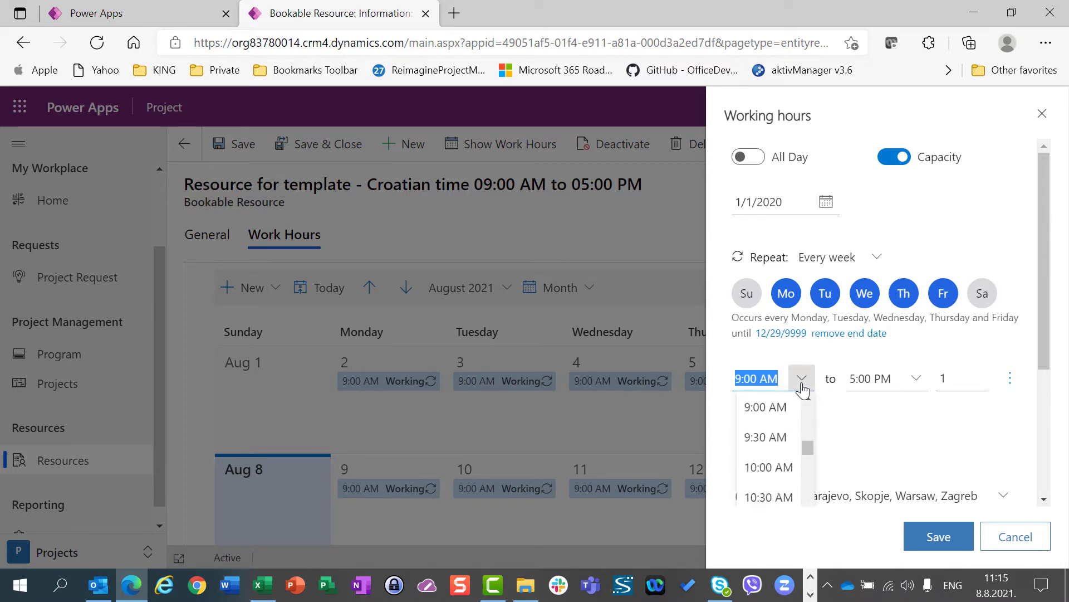
click(752, 406)
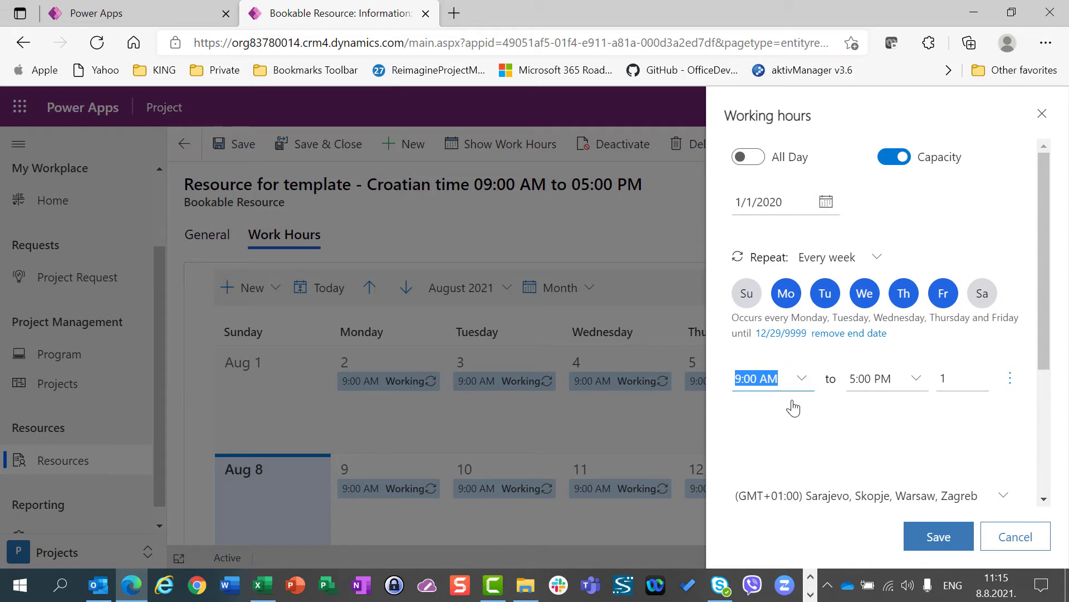
click(915, 380)
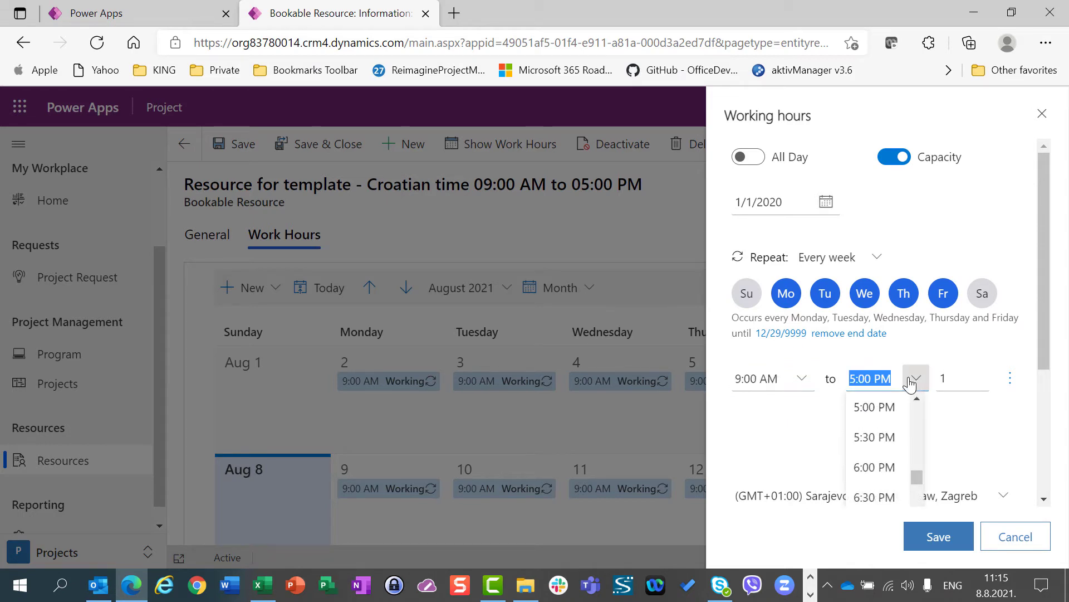
click(869, 407)
click(958, 382)
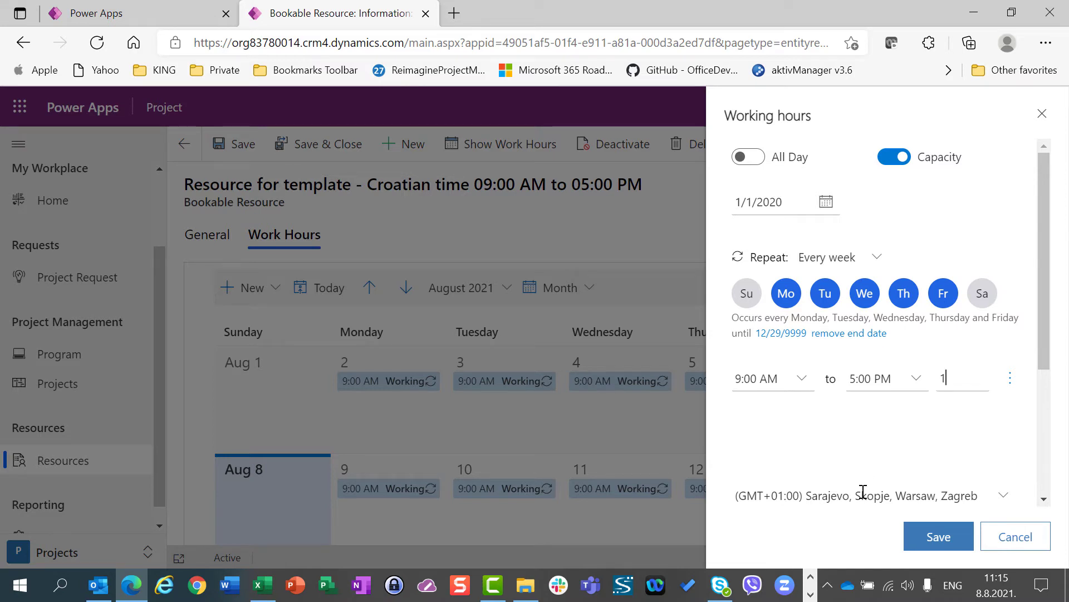
click(1001, 505)
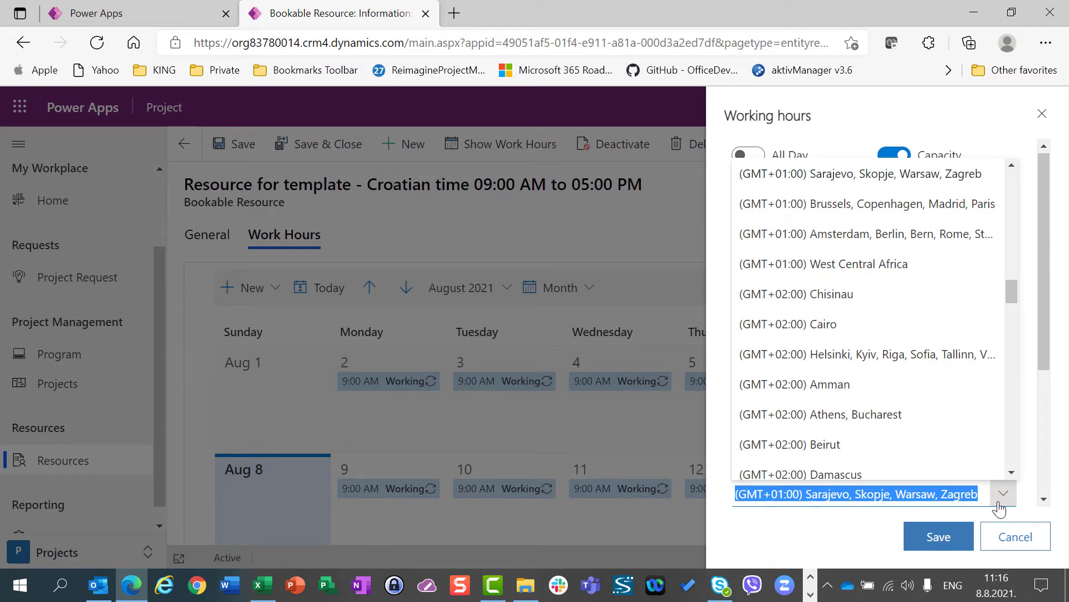
click(930, 501)
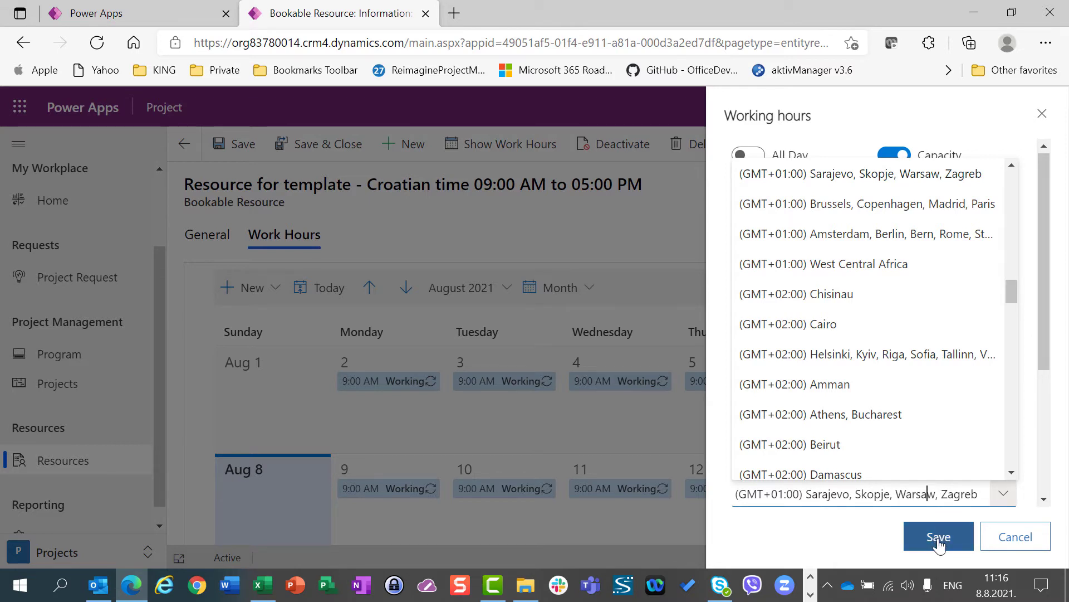
click(1015, 540)
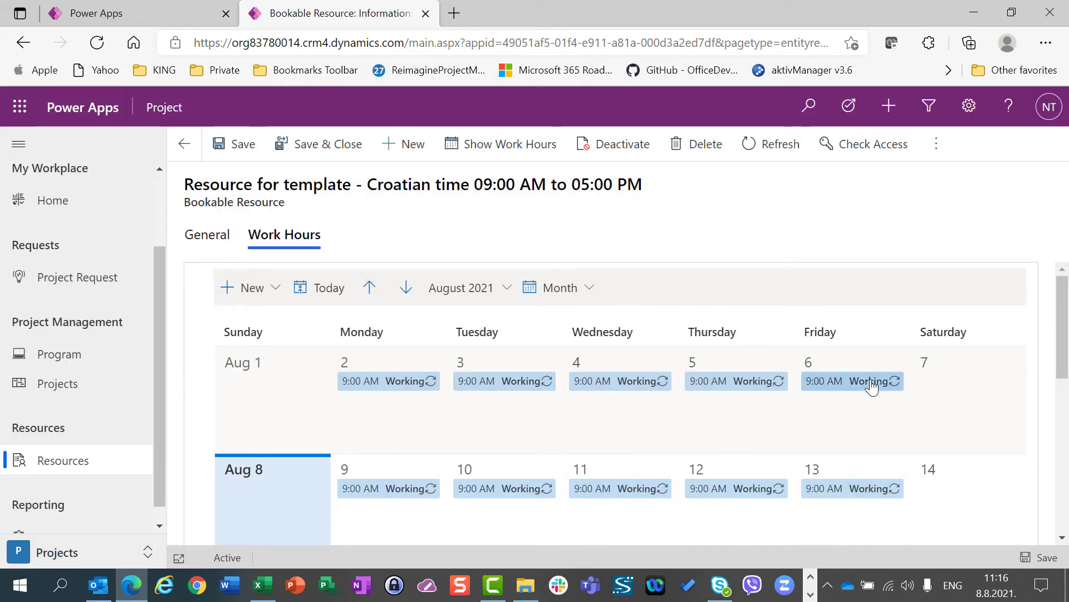
Open all events in the August 10 working series for editing and save the series' working hours
click(378, 389)
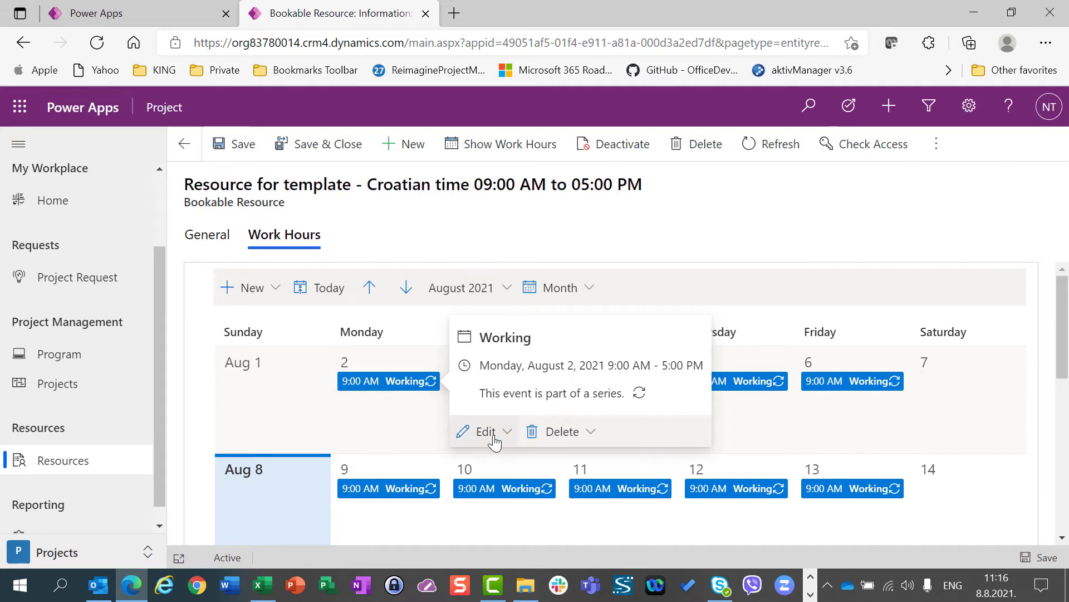
click(492, 489)
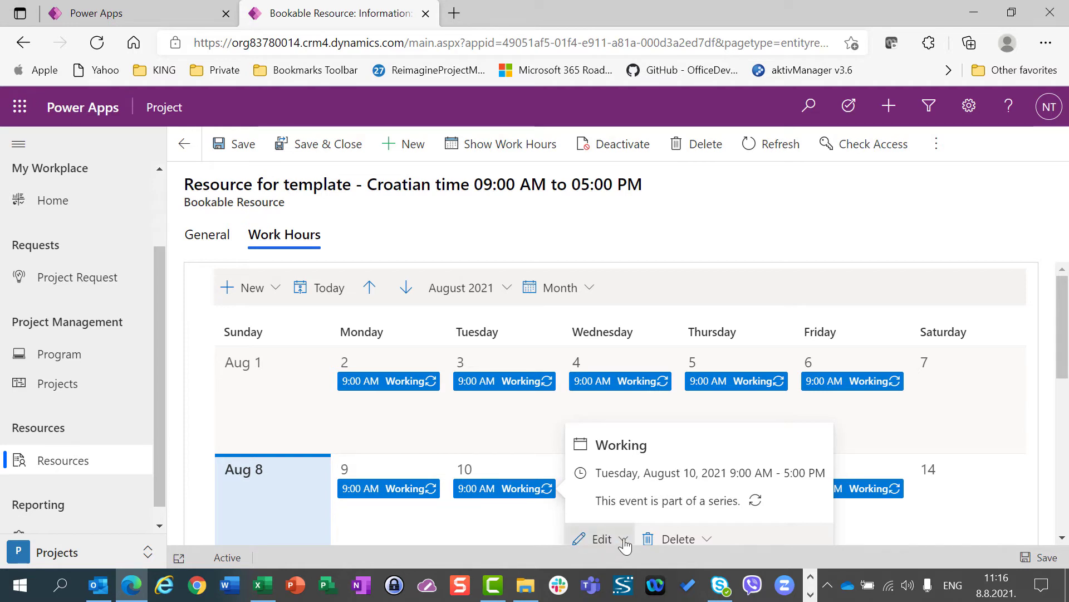
scroll(1064, 362, down, 3)
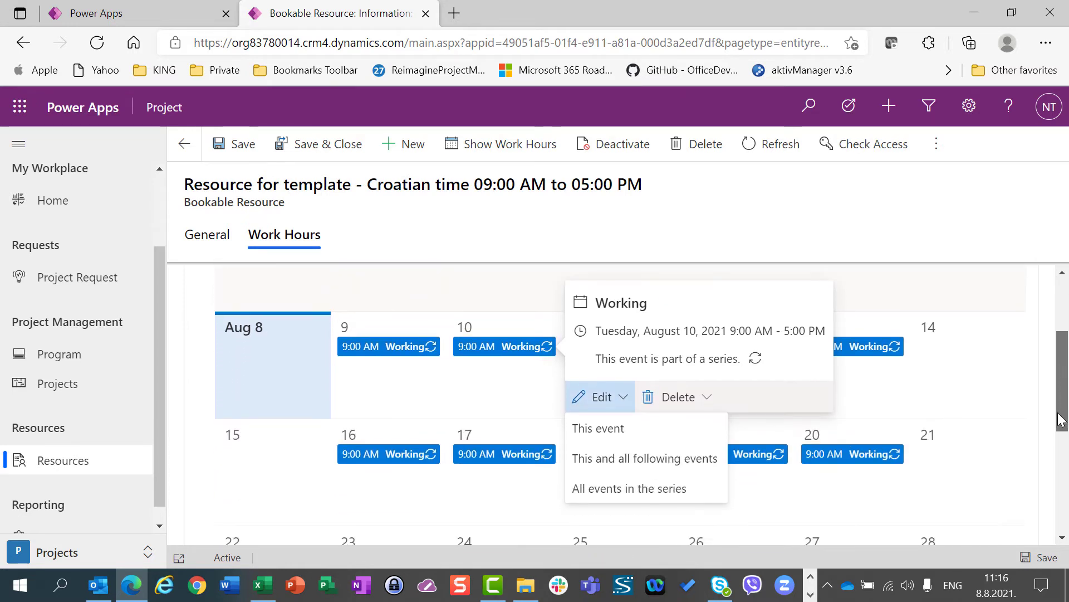
click(634, 387)
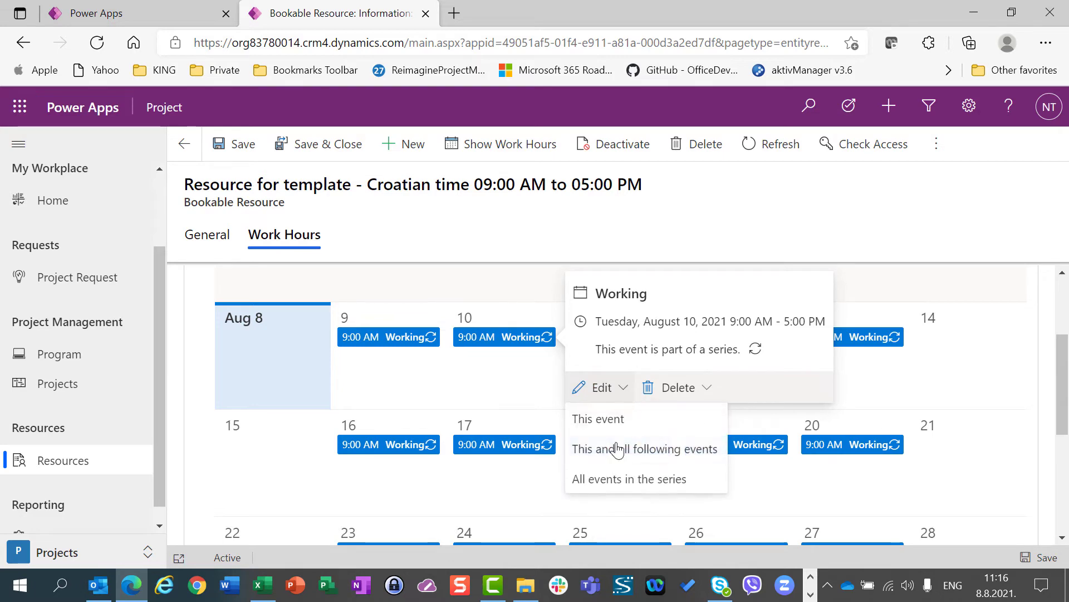
click(615, 479)
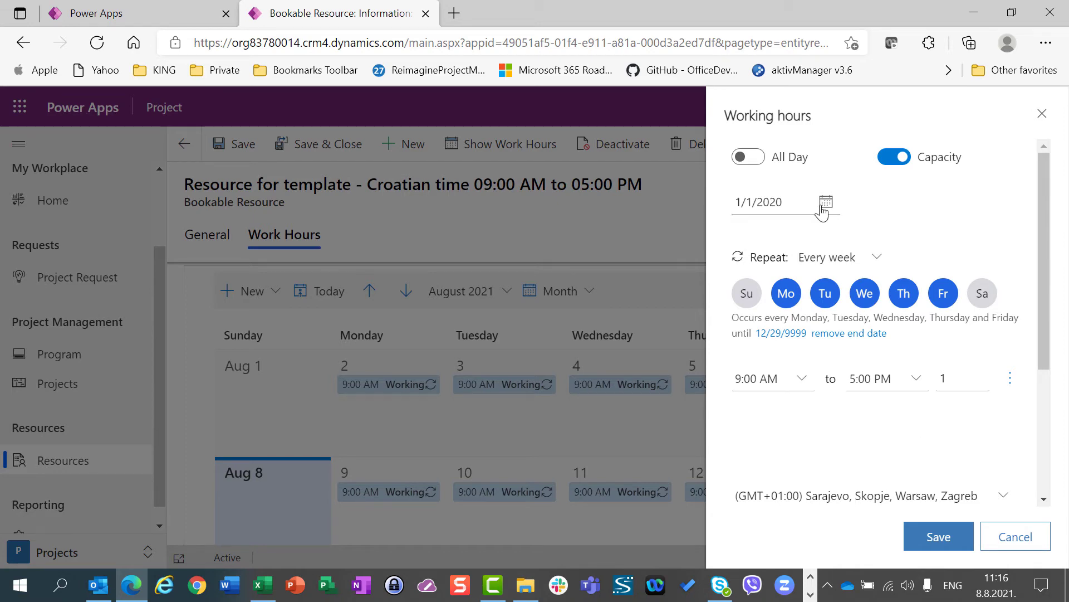
click(938, 536)
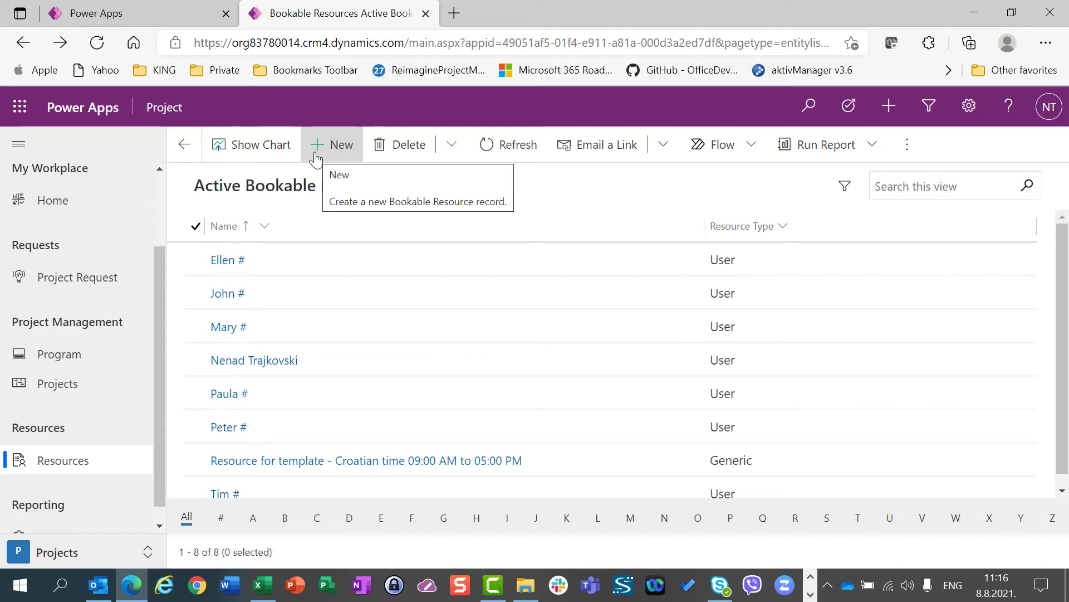
Switch to the Settings area, open the calendar templates and start a new work template
drag(160, 293, 157, 341)
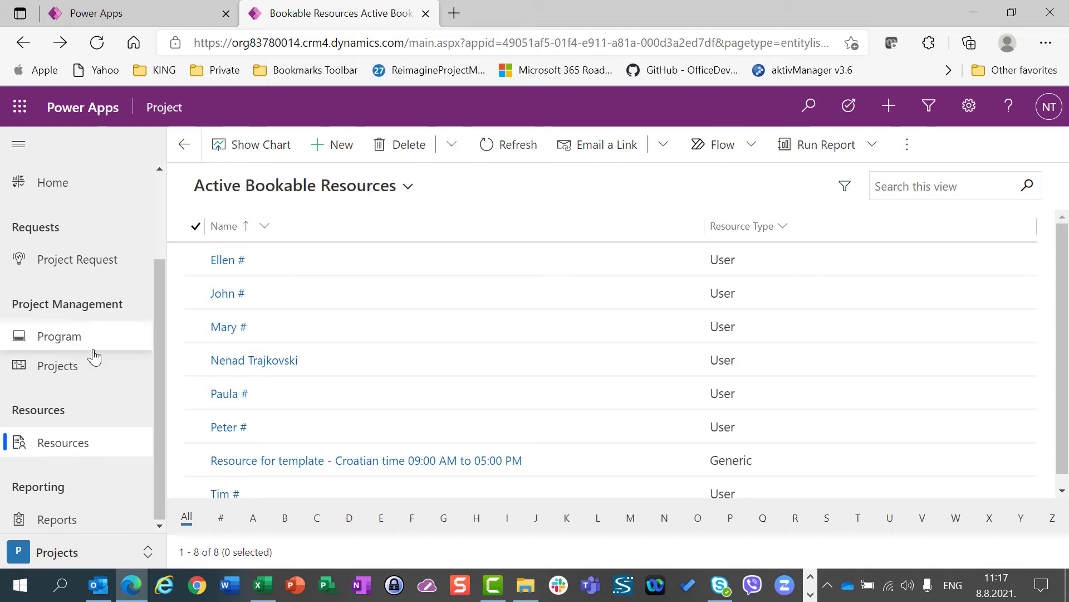
click(87, 553)
click(66, 495)
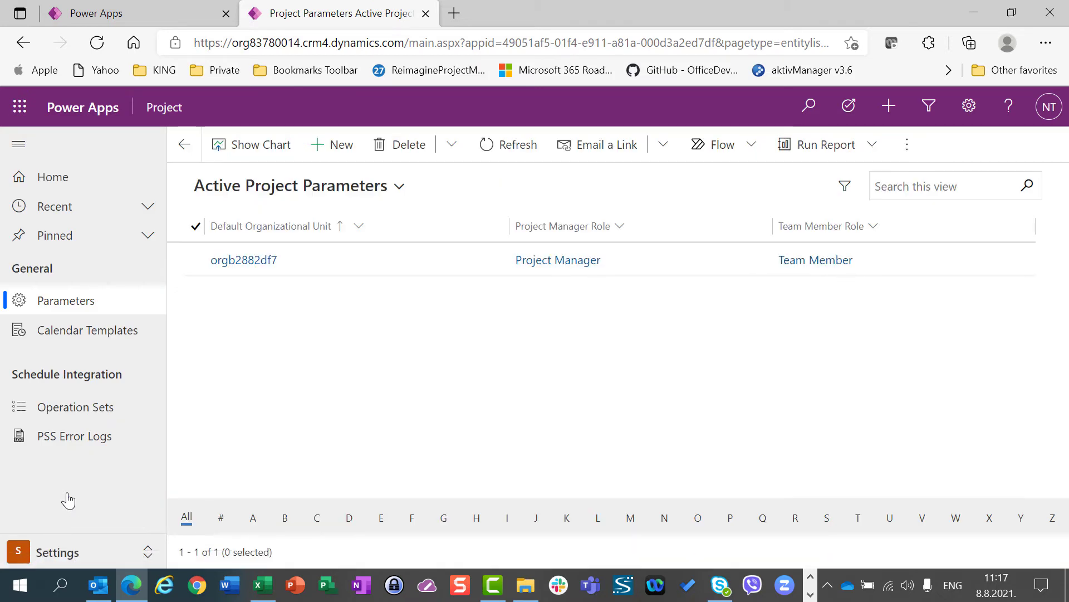
click(66, 339)
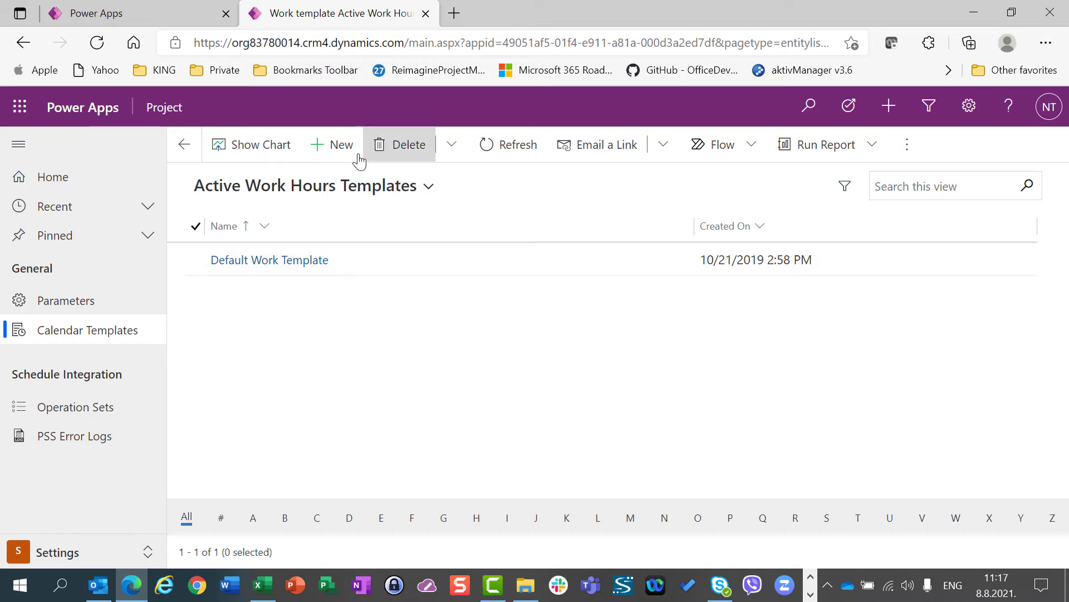
click(336, 154)
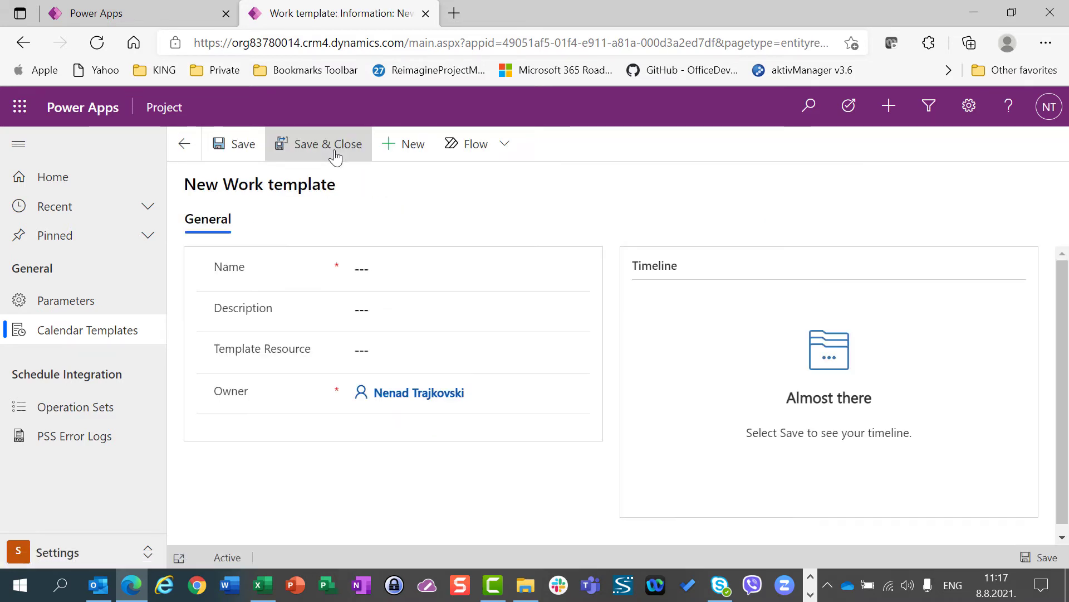
Name the new work template "Croatina timezone template from 09 AM to 05 PM"
click(369, 270)
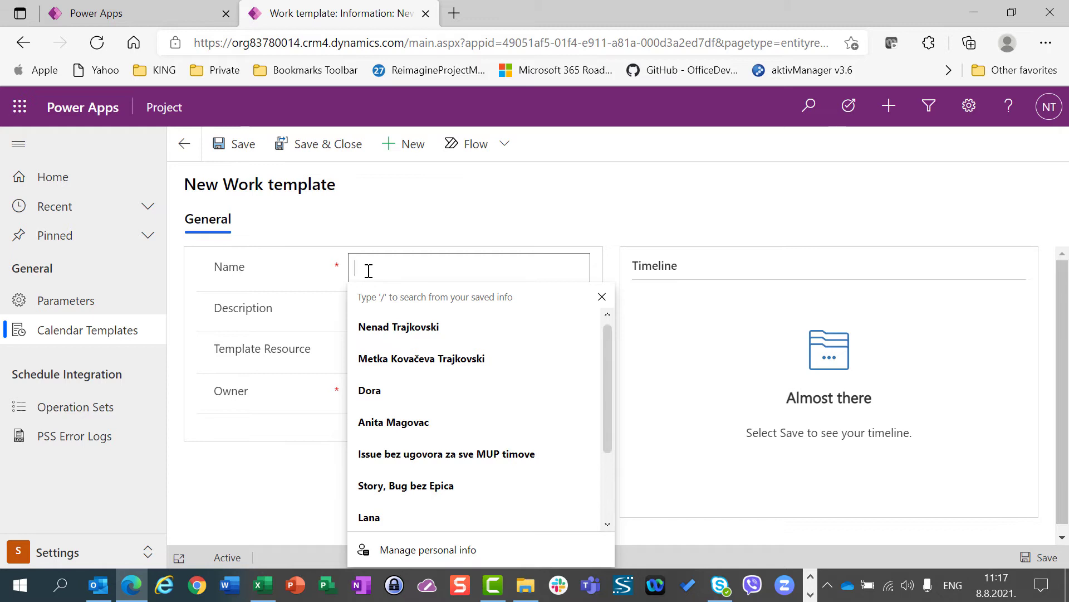
text(Croa)
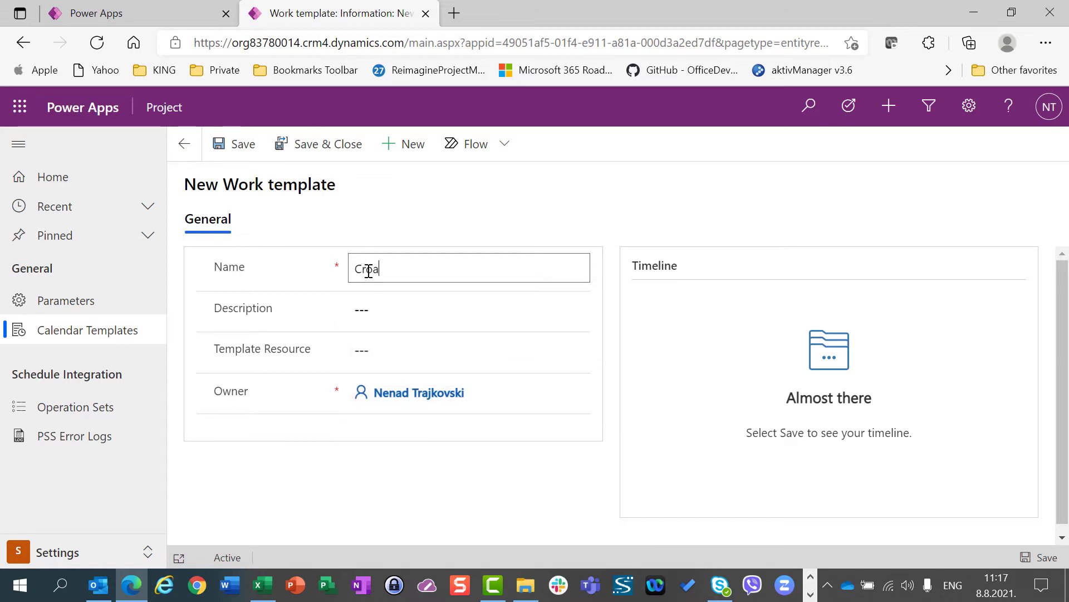
text(tina )
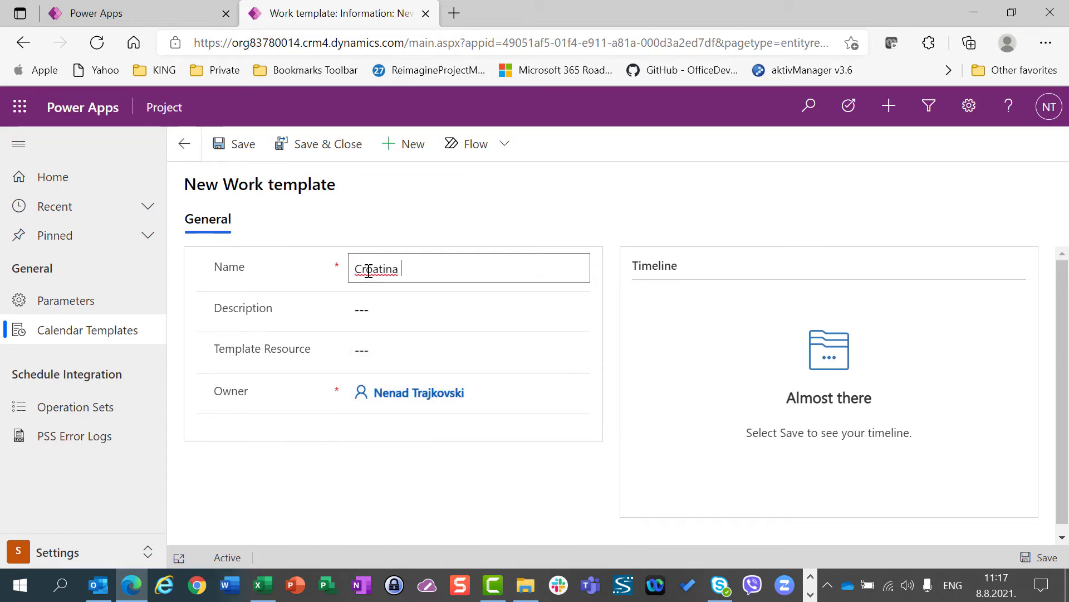
text(timezo)
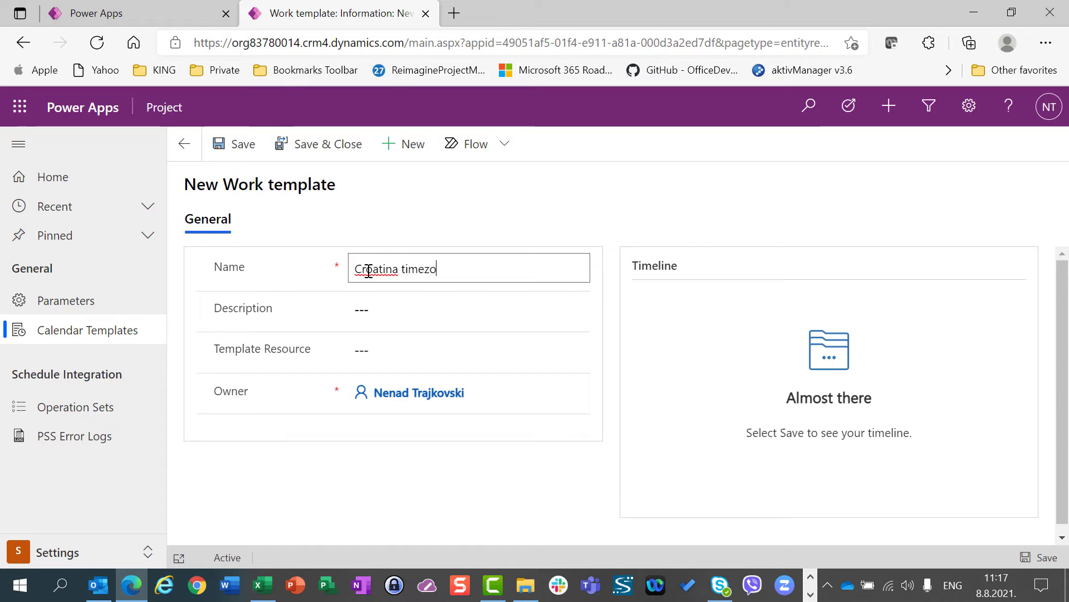
text(ne templat)
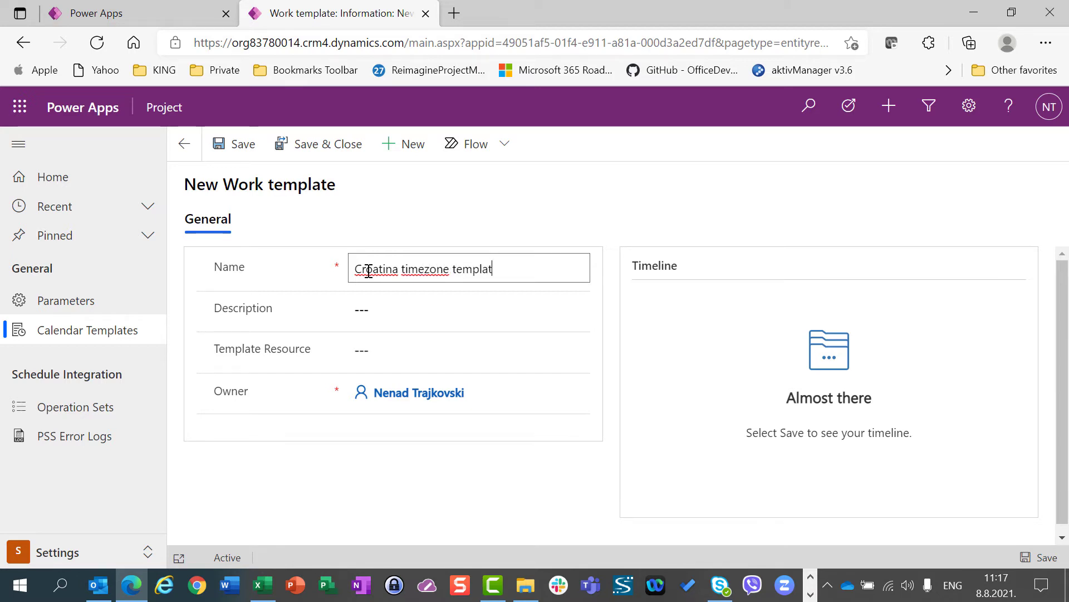
text(e from 09 )
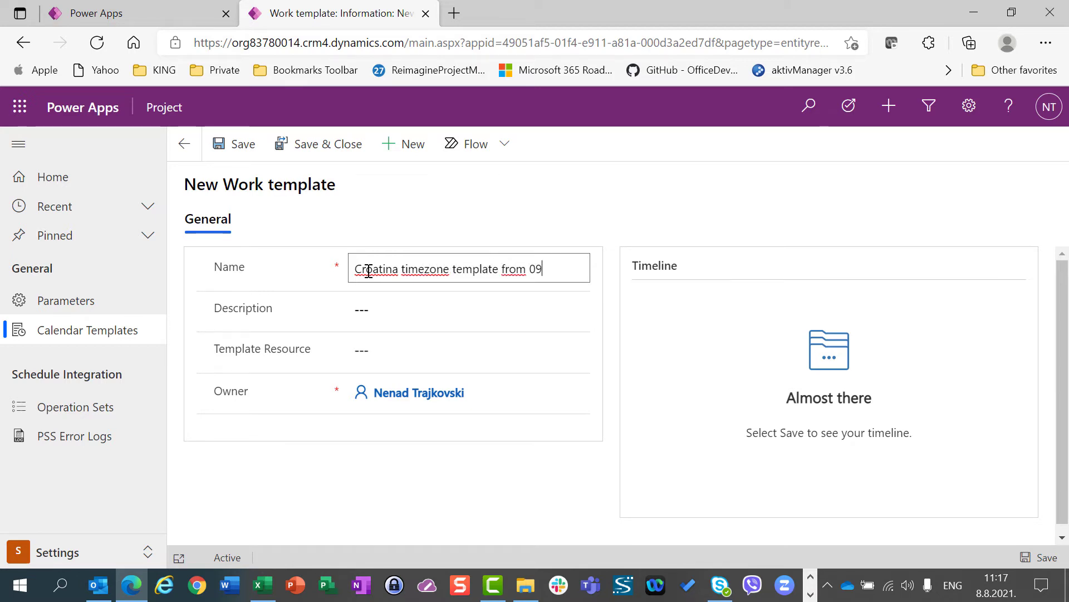
text(AM to 05 PM)
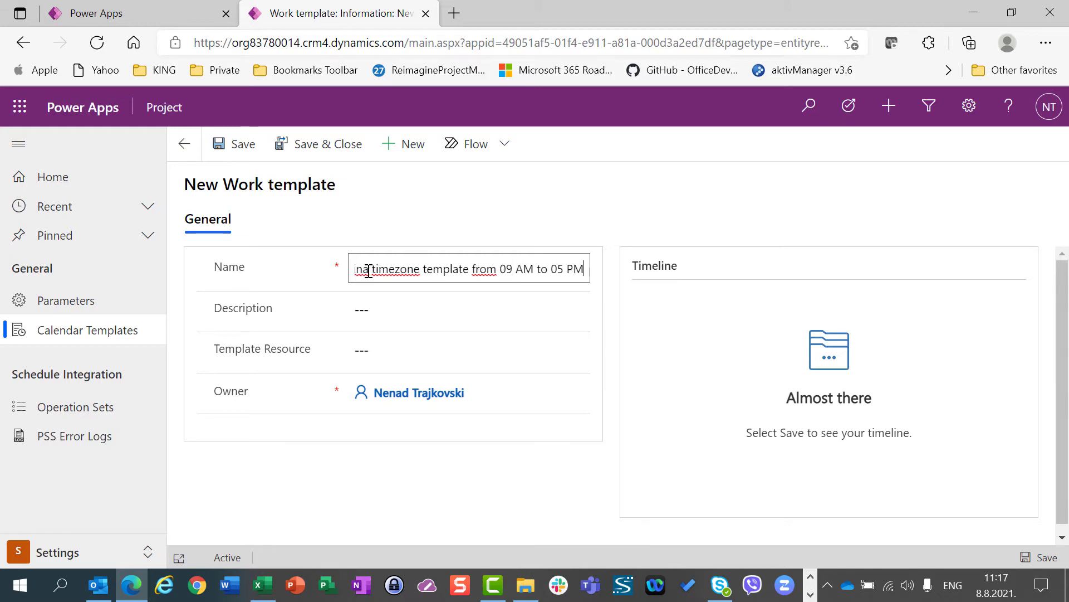
Enter the work template's description as "this is calendar template for all Croatian Teams"
click(404, 308)
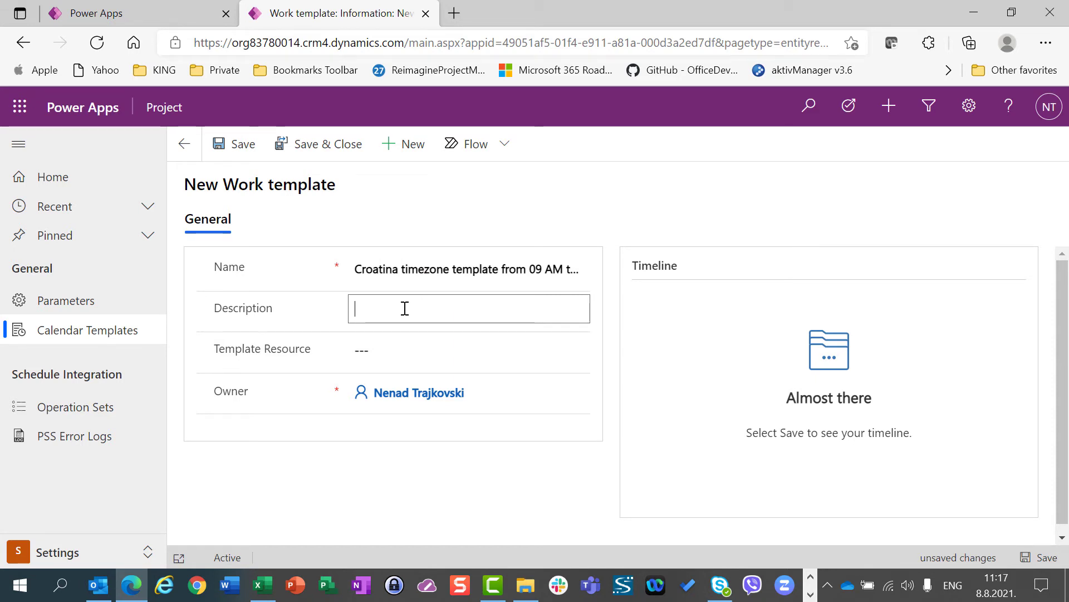
text(this is calendar t)
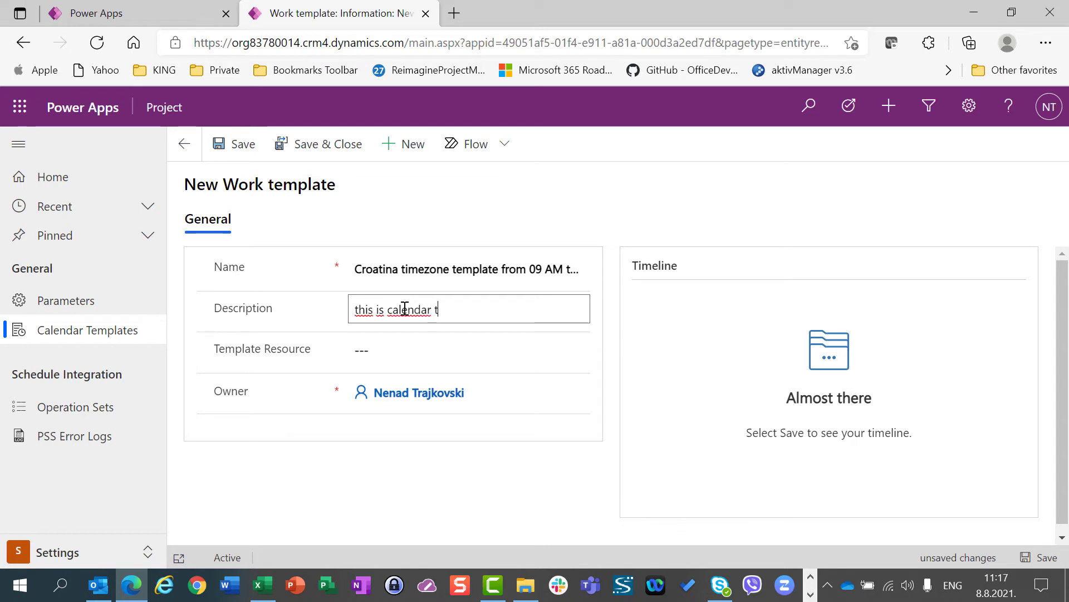
text(emplate for all Croat)
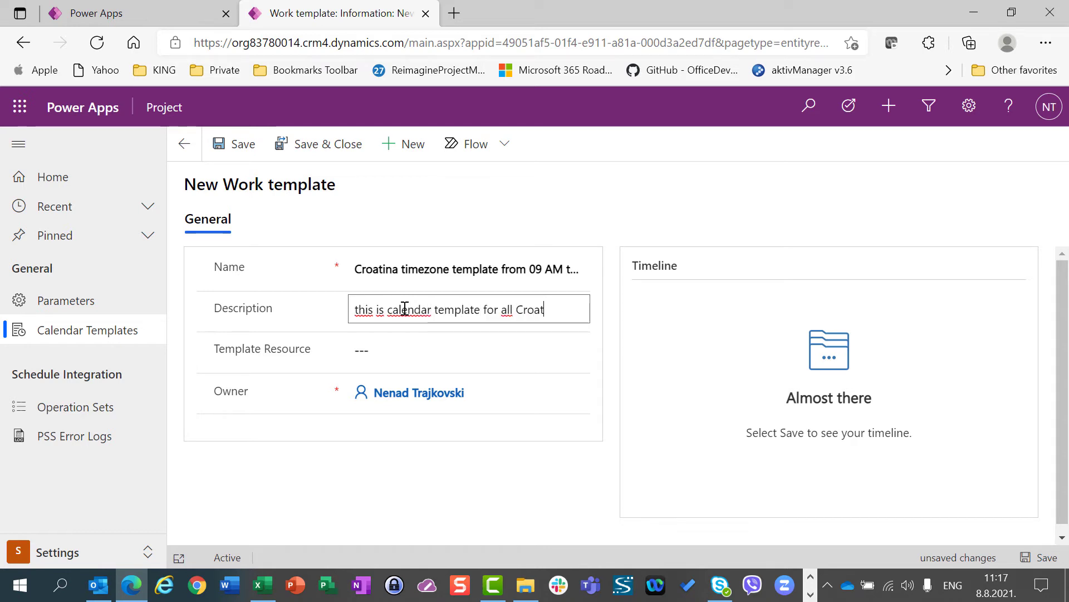
text(ian)
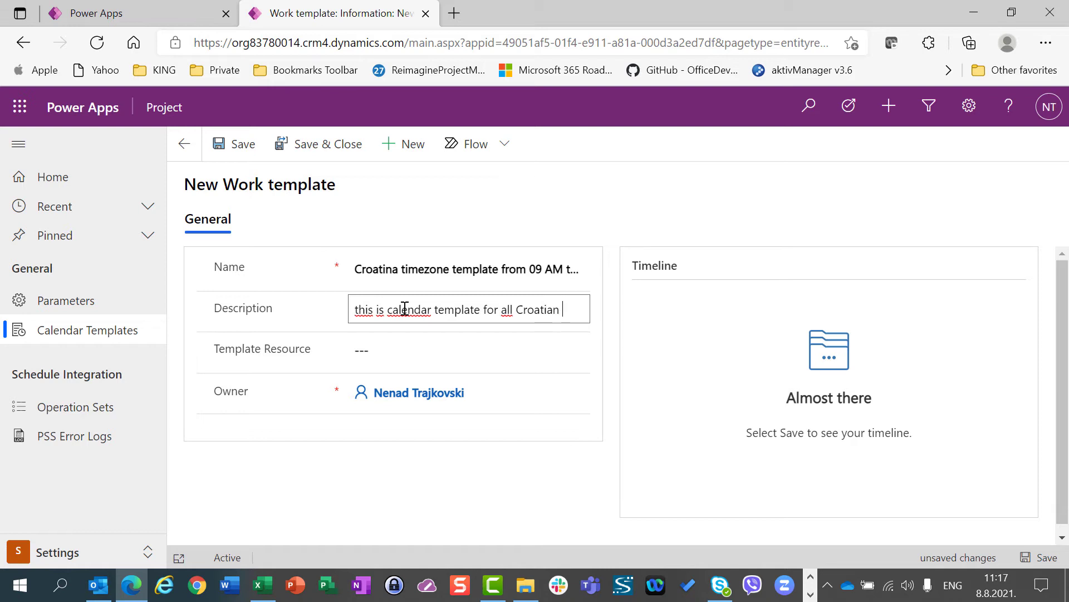
text(s ams)
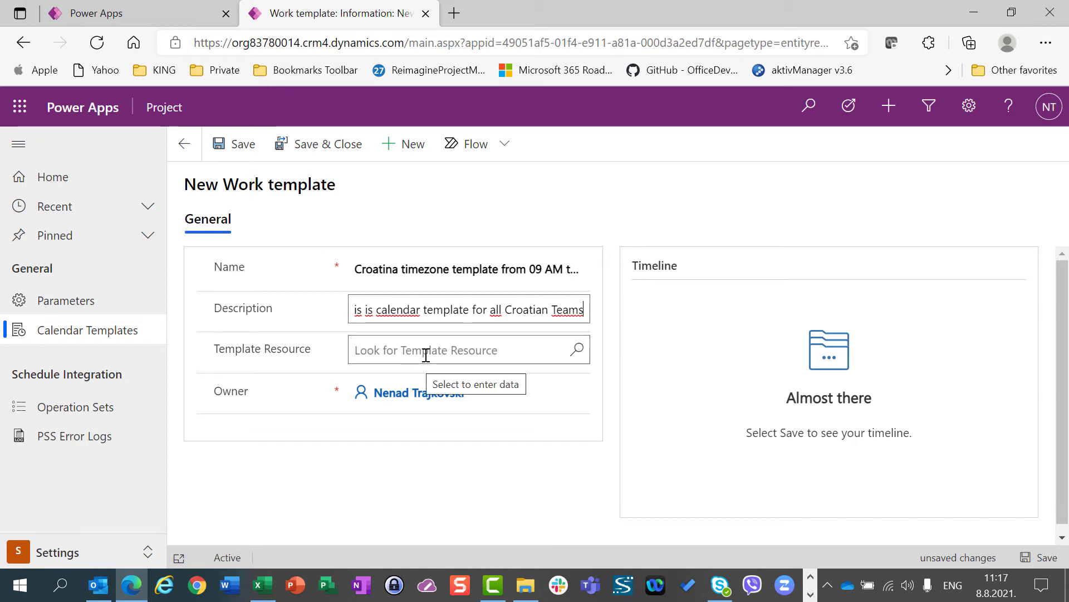
Set the template resource to "Resource for template - Croatian time 09:00 AM to 05:00 PM", and save and close the work template
click(425, 354)
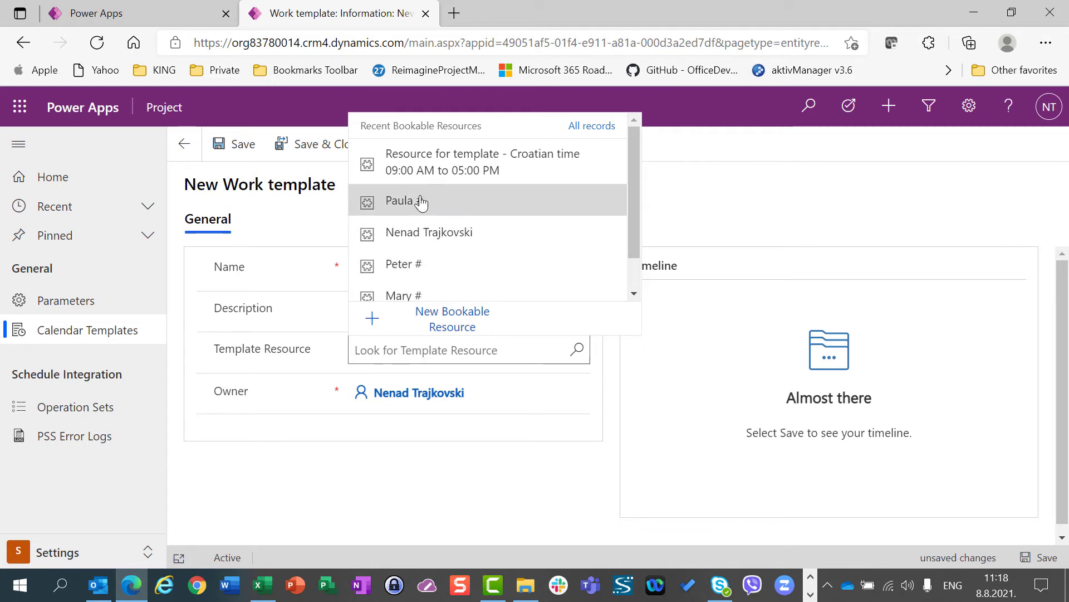
click(431, 170)
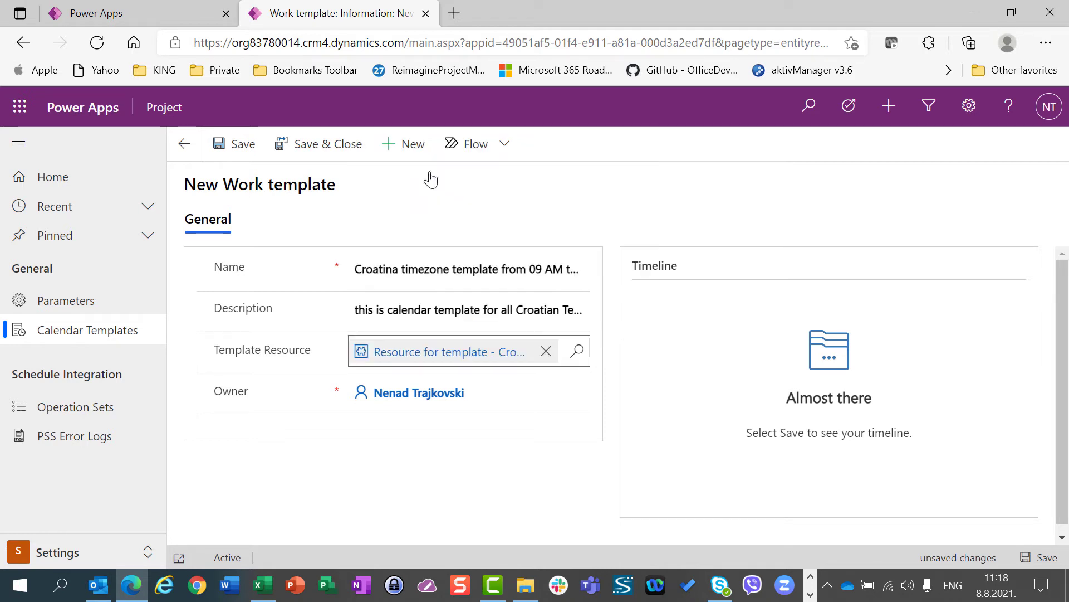
click(311, 161)
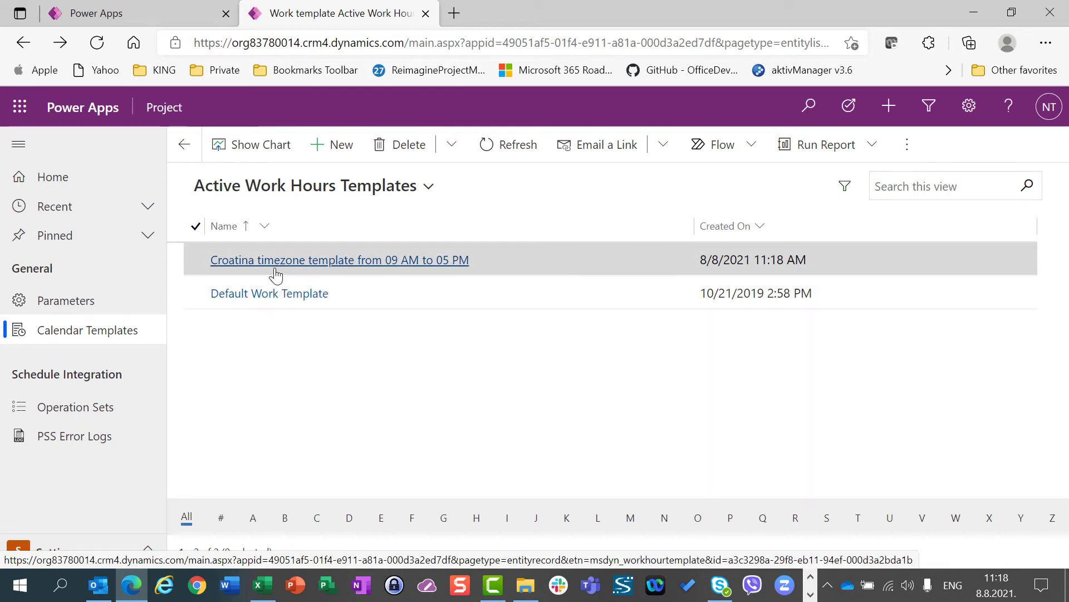
Reopen the new work template, correct its name to "Croatian timezone template from 09 AM to 05 PM", and save and close it
click(277, 262)
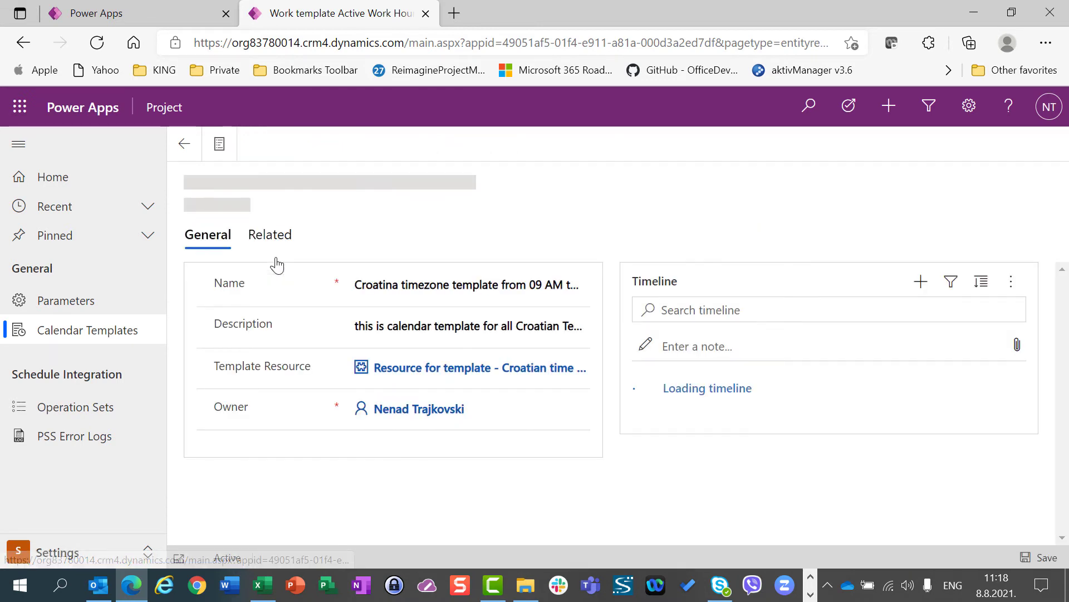
click(399, 290)
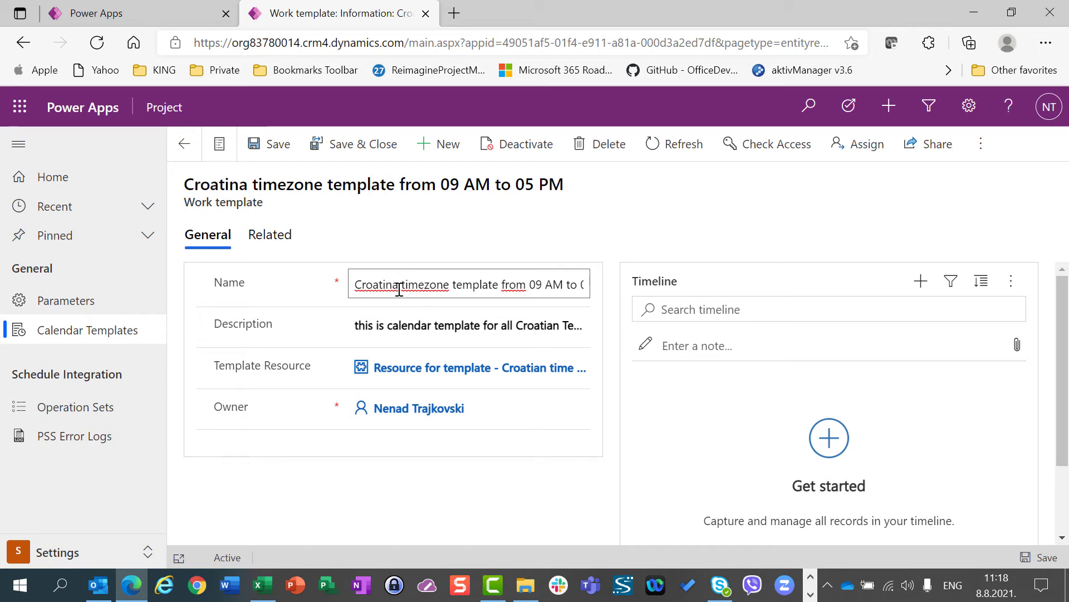
key(BackSpace)
key(BackSpace)
key(BackSpace)
key(BackSpace)
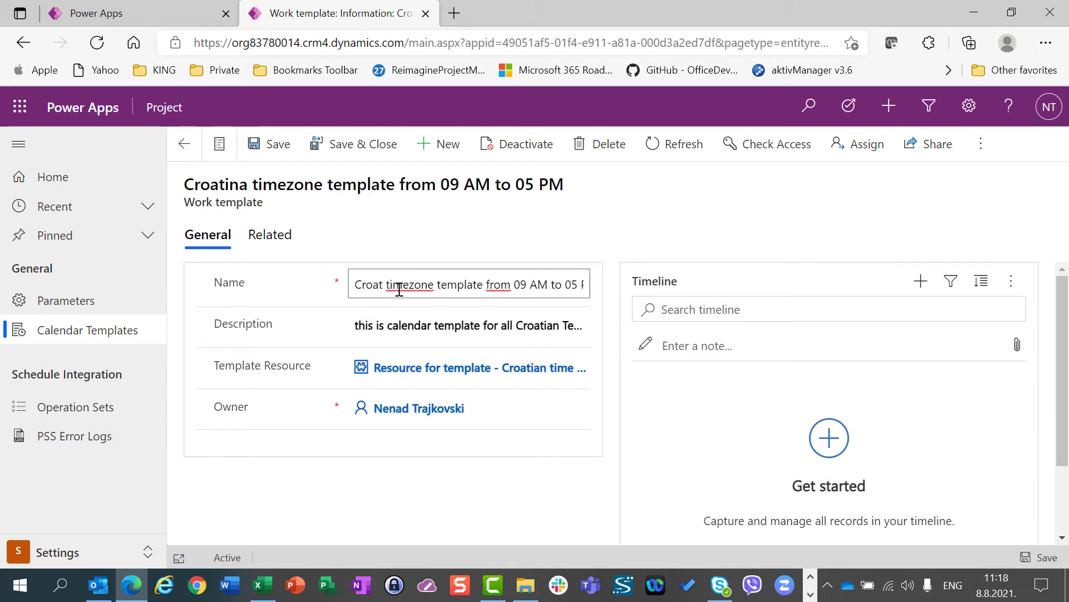
key(BackSpace)
text(atian)
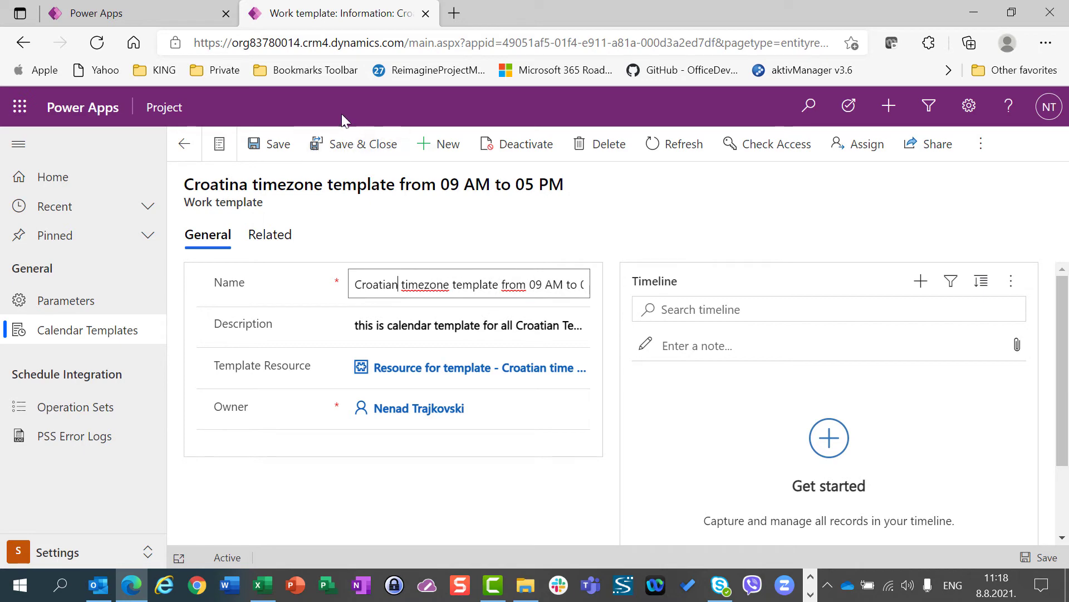
click(342, 148)
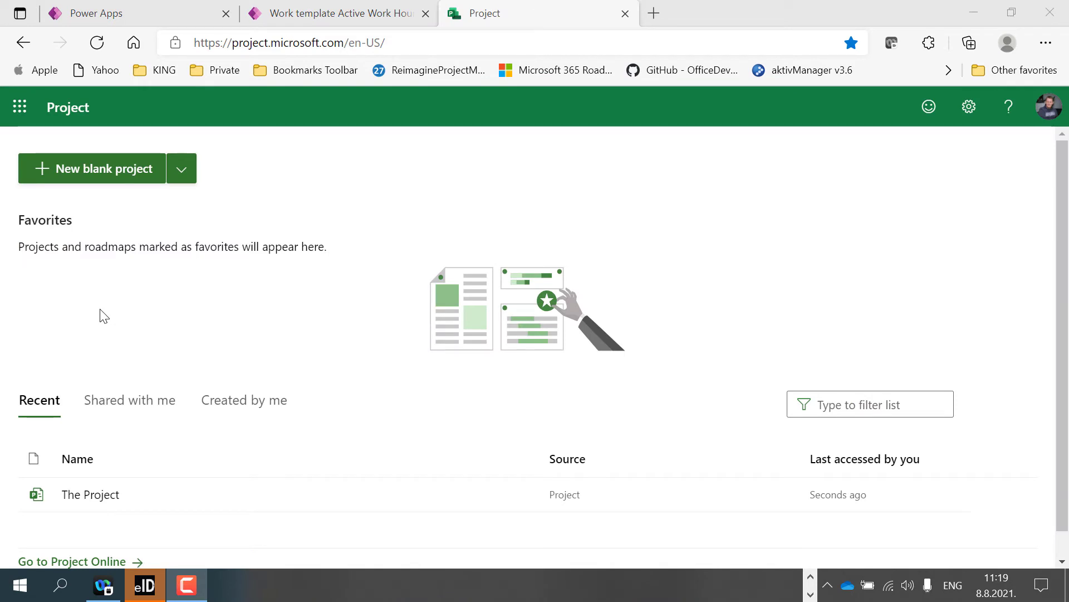
Switch to Project, create a new blank project and name it "Project for Cr"
click(128, 173)
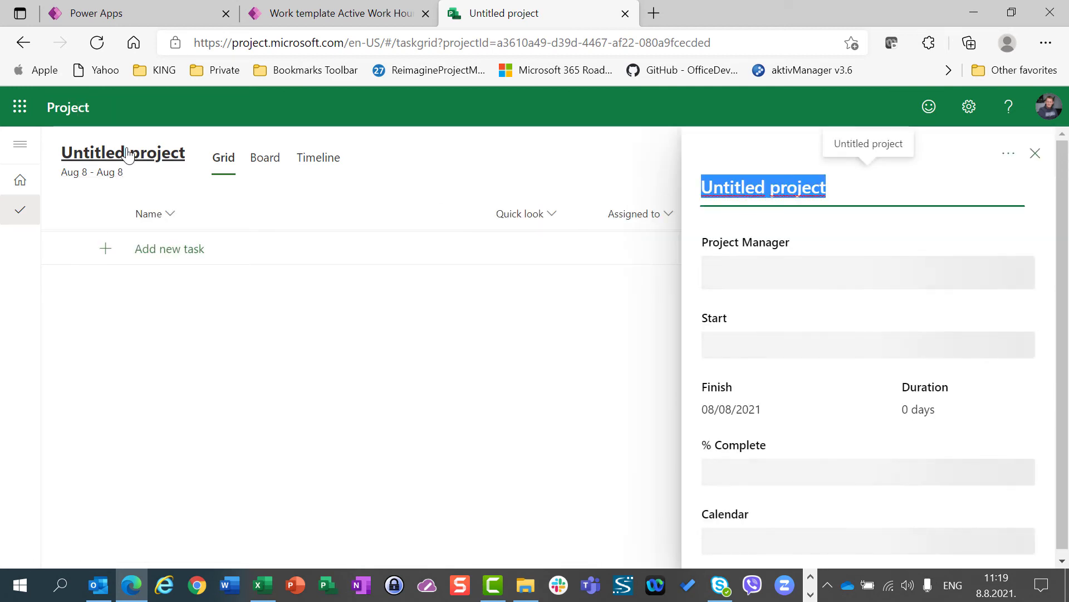
text(PRoje)
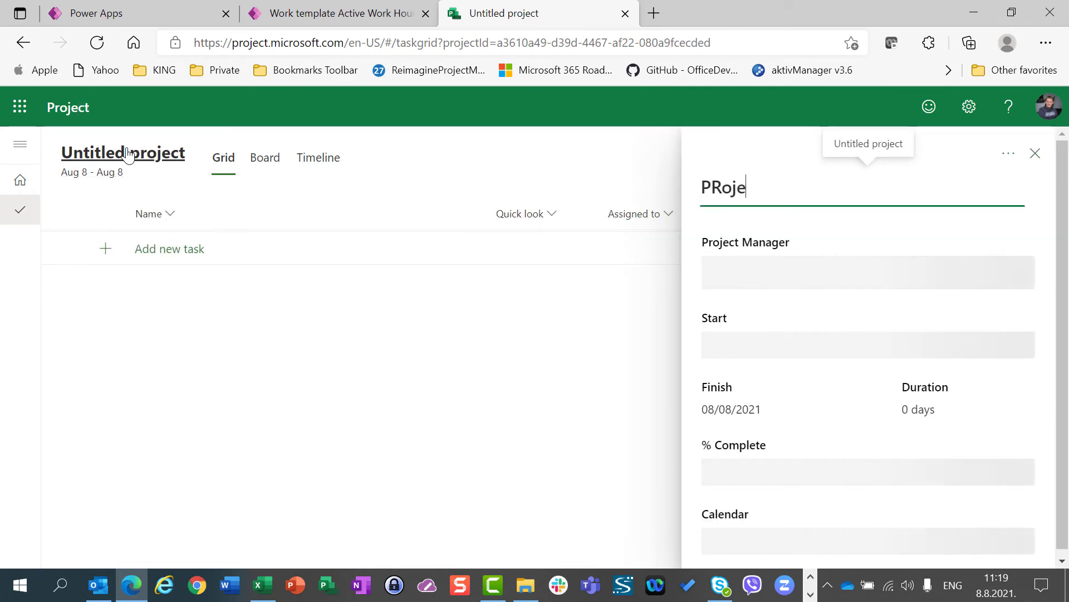
text(ct for Crati)
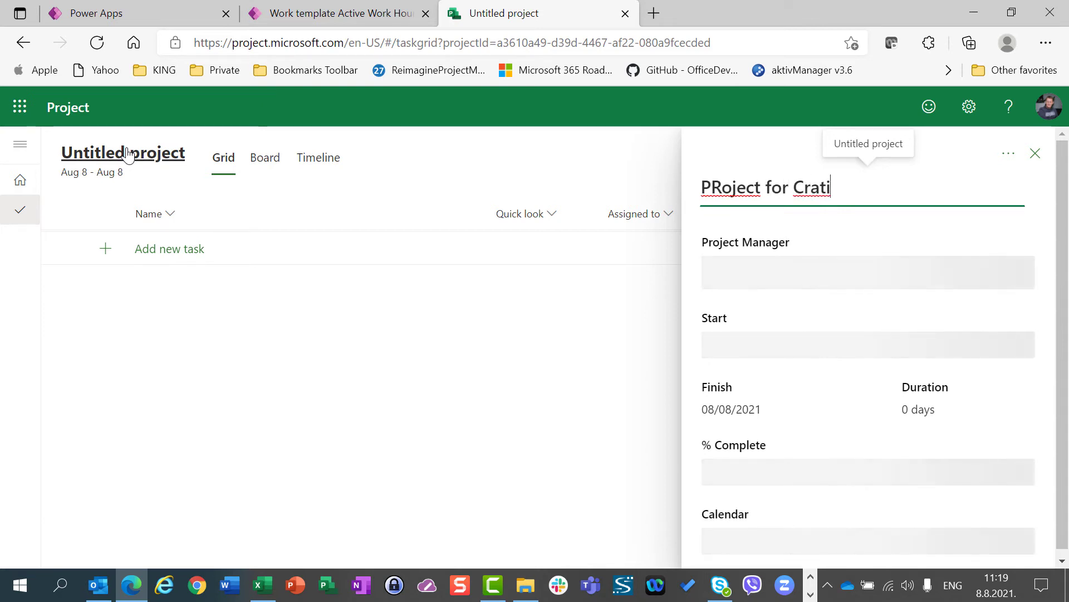
key(Home)
key(Right)
key(Right)
key(BackSpace)
text(r)
key(BackSpace)
key(BackSpace)
key(BackSpace)
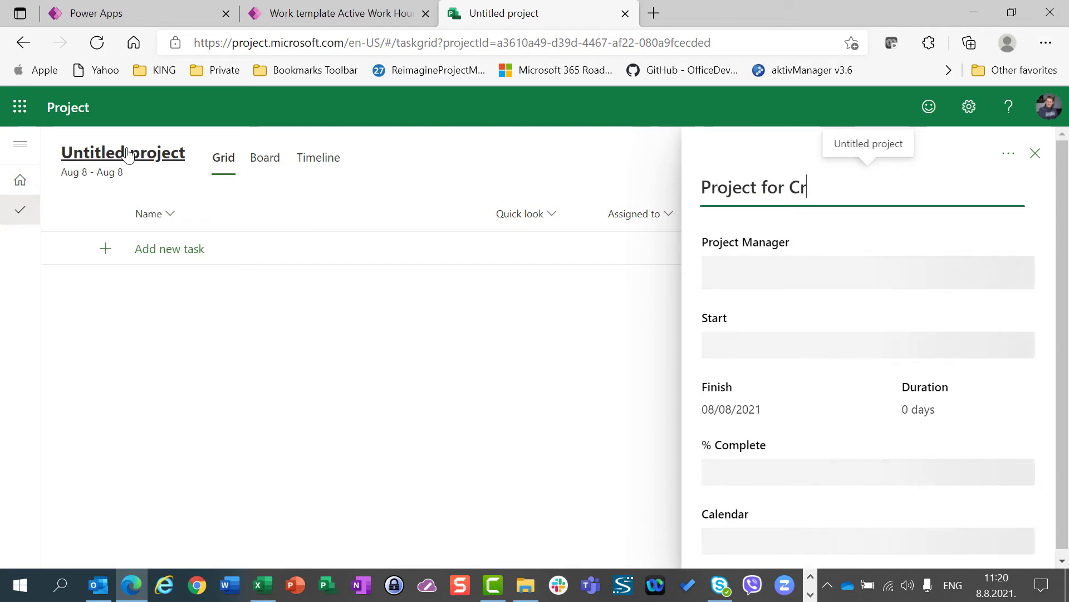
key(Tab)
Enter "Project for Croatian Teams" as the project manager in the project details
text(oatian Teams)
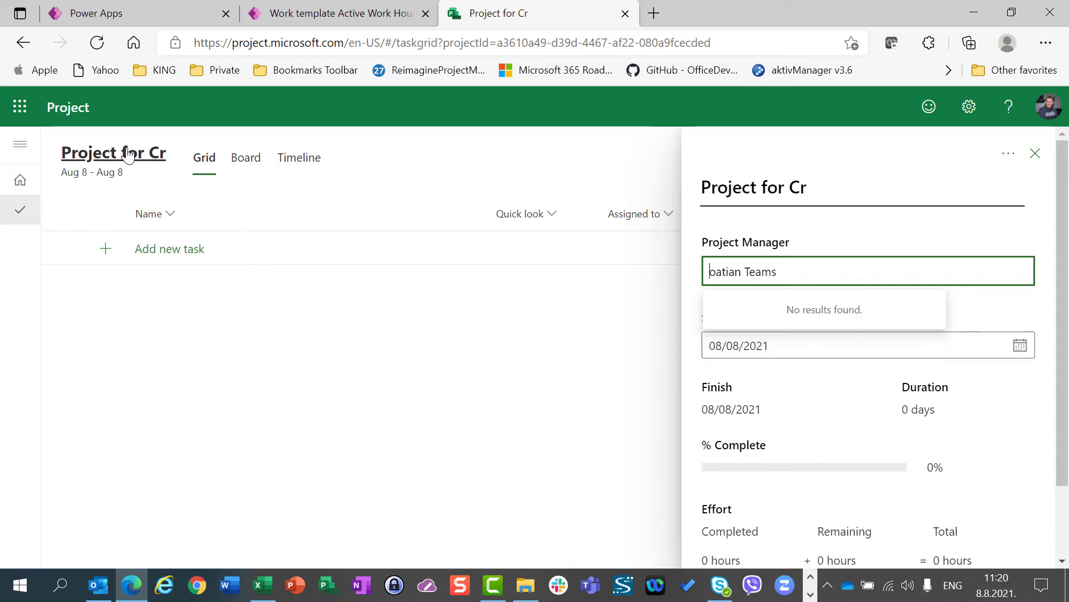
text(PRoject fo)
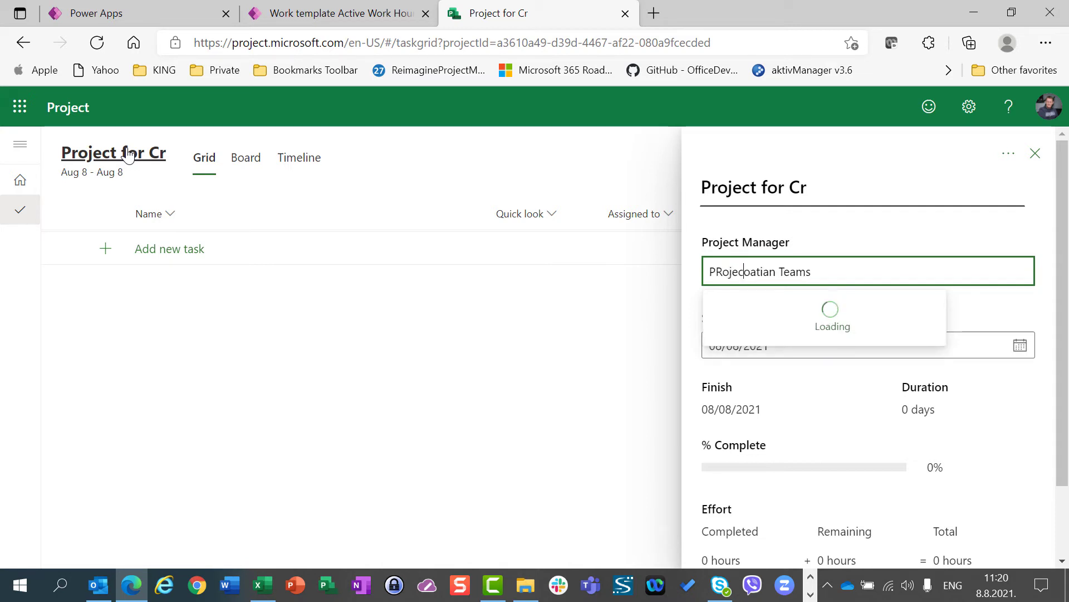
text(r)
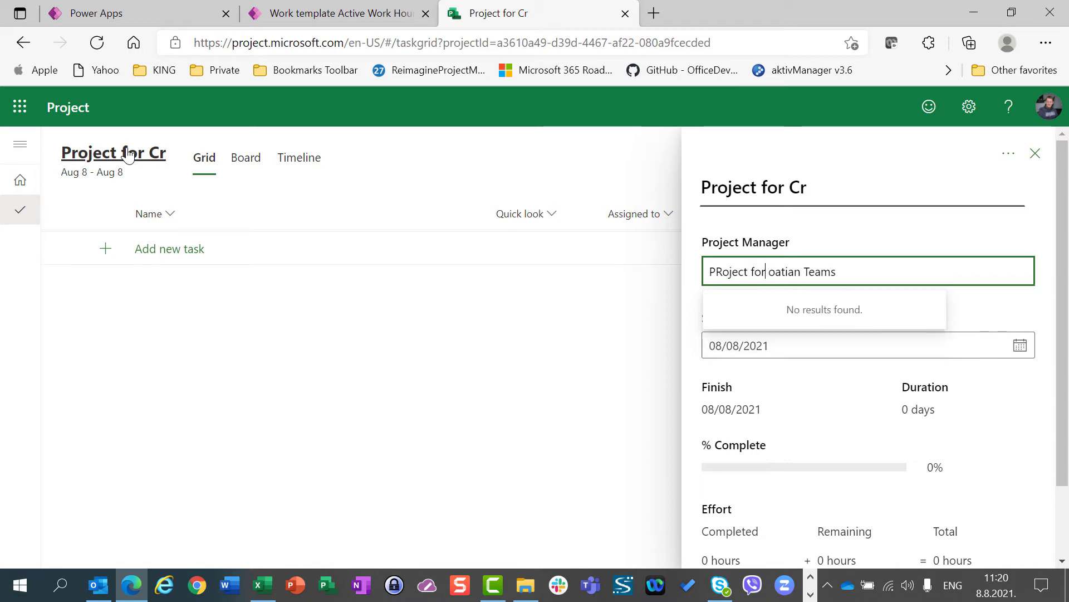
key(BackSpace)
text(r )
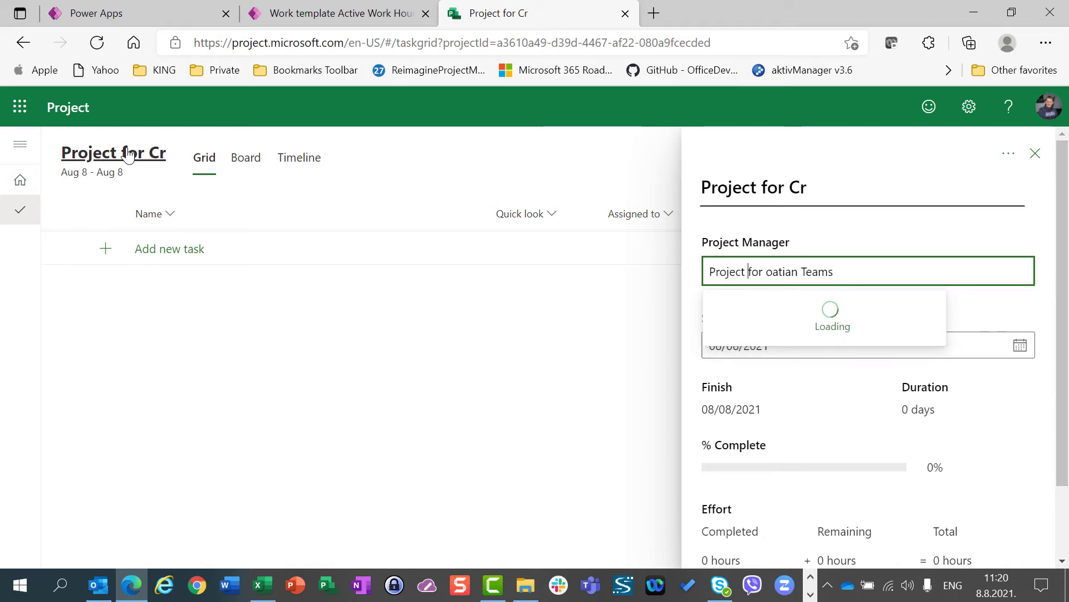
text(Croat)
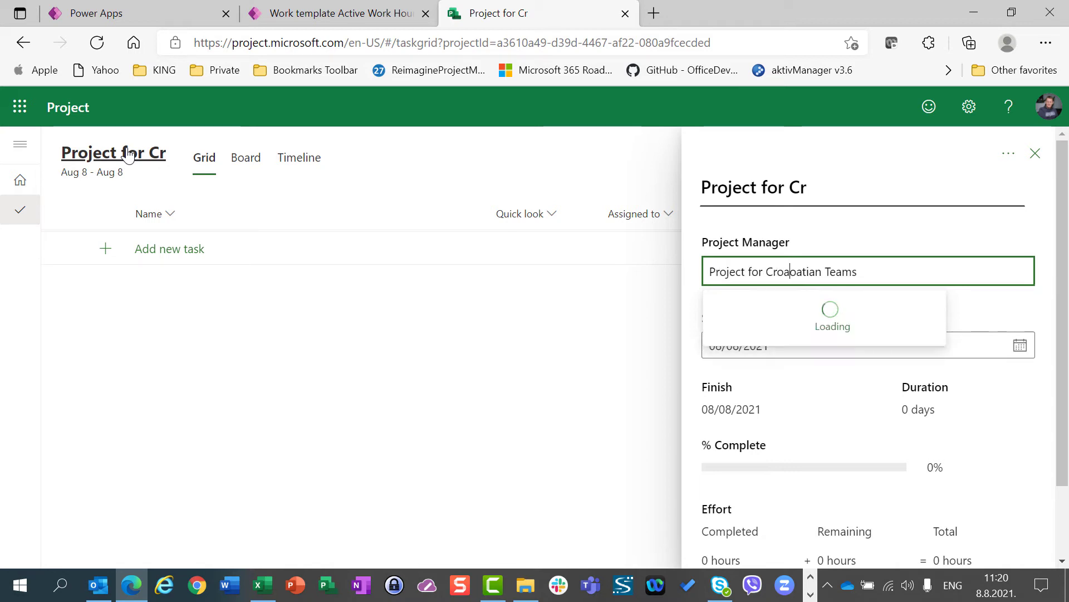
key(Delete)
key(Delete)
key(Delete)
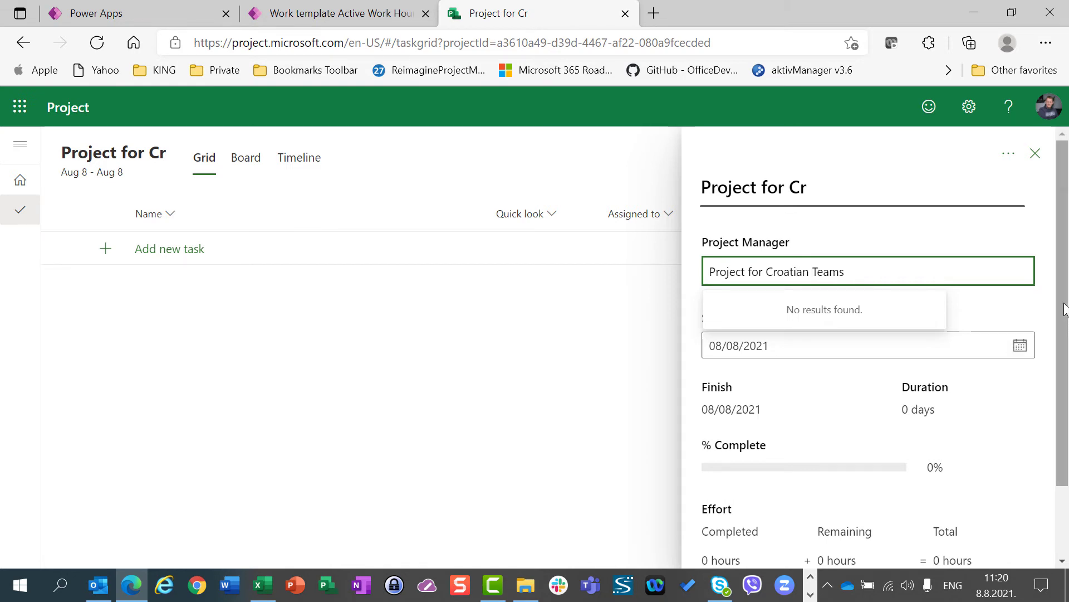
Set the project's calendar to "Croatian timezone template from 09 AM to 05 PM" and close the project details
click(1064, 274)
drag(1064, 275, 1066, 370)
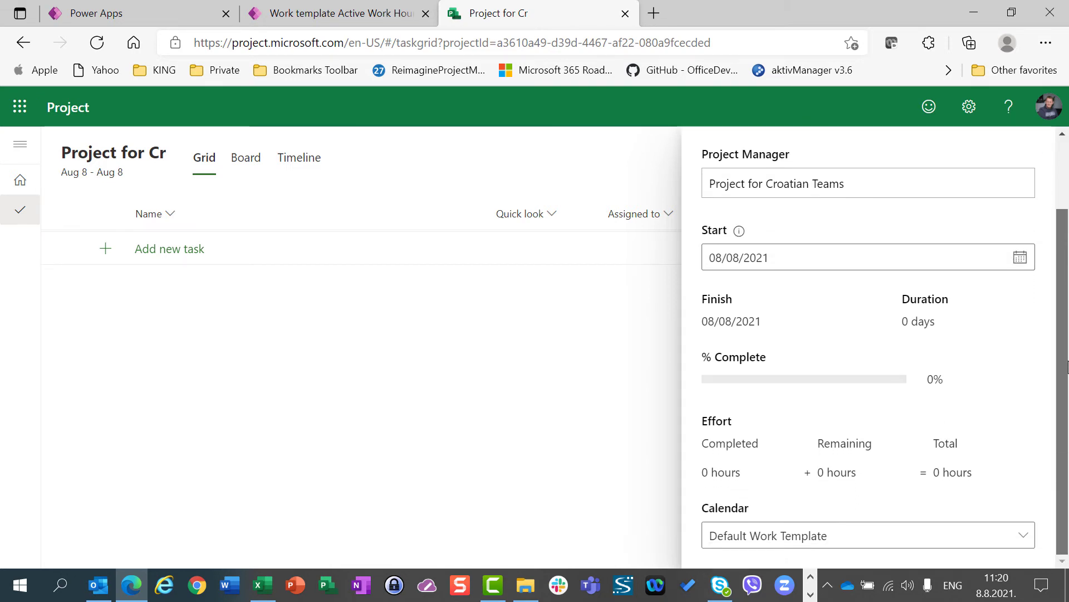
click(839, 541)
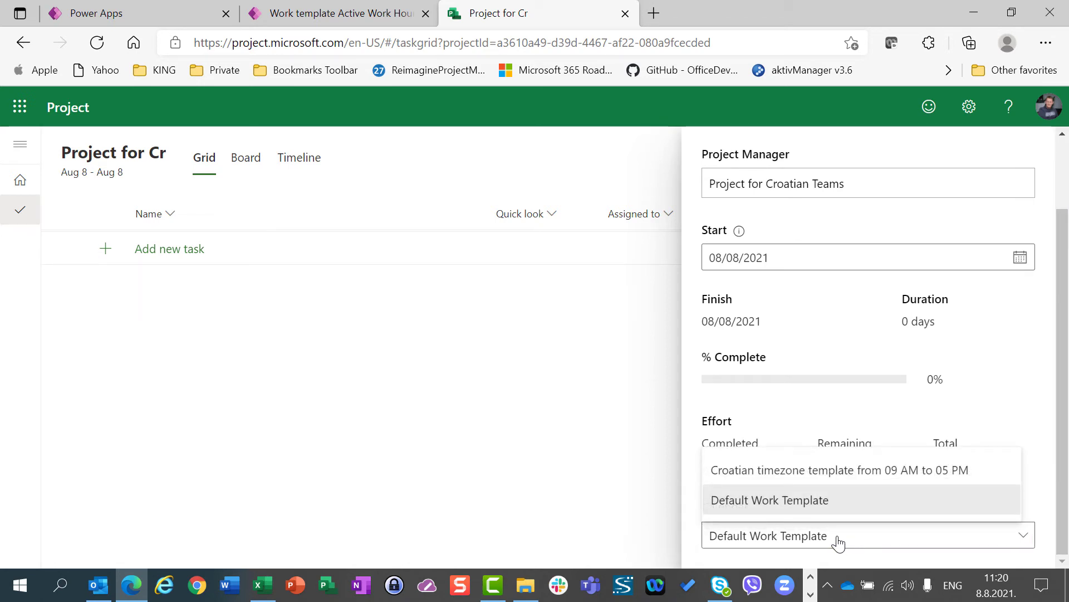
click(842, 472)
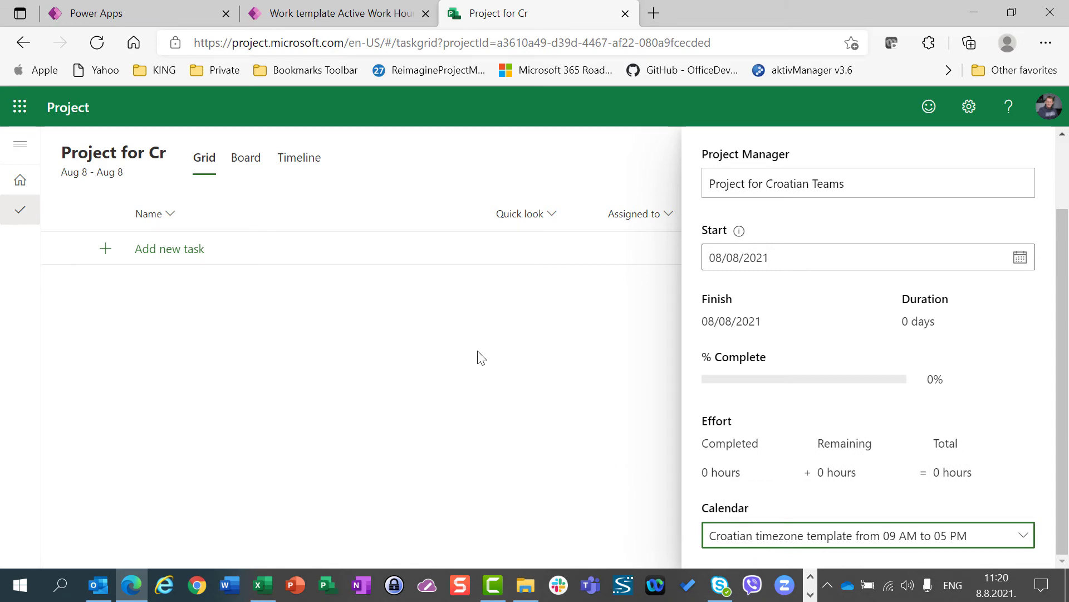
scroll(1031, 195, up, 2)
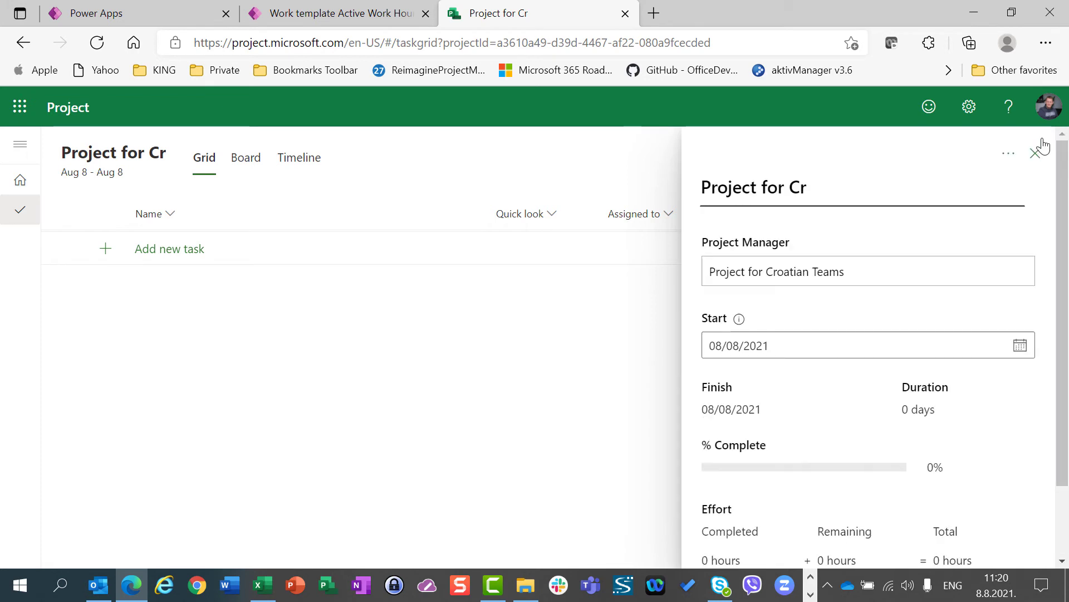
click(1035, 164)
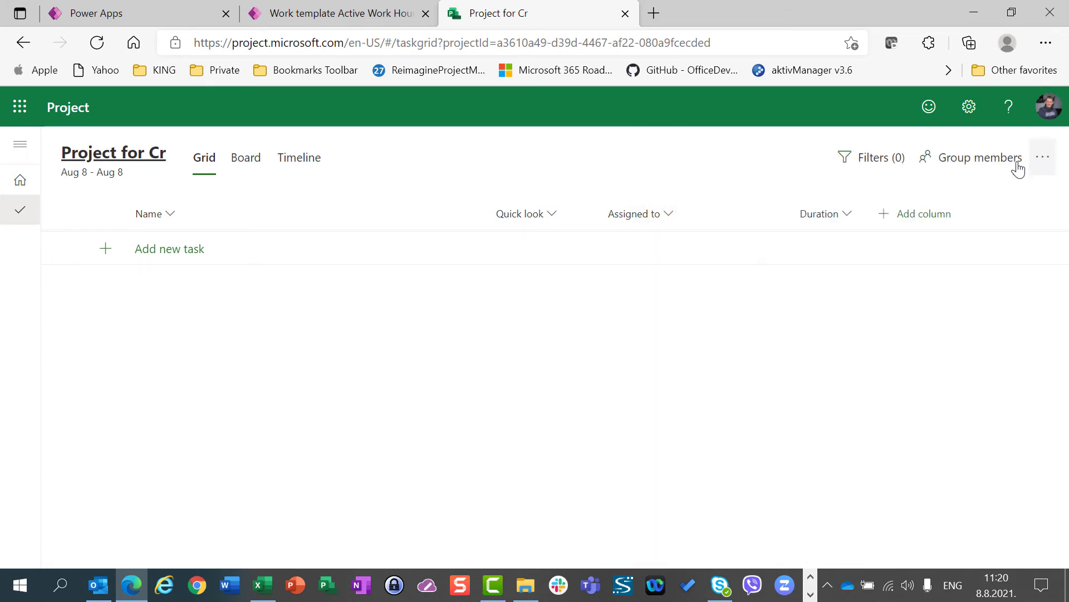
Add a new task named "Task" to the project grid with a duration of 3 days
click(204, 251)
text(Task)
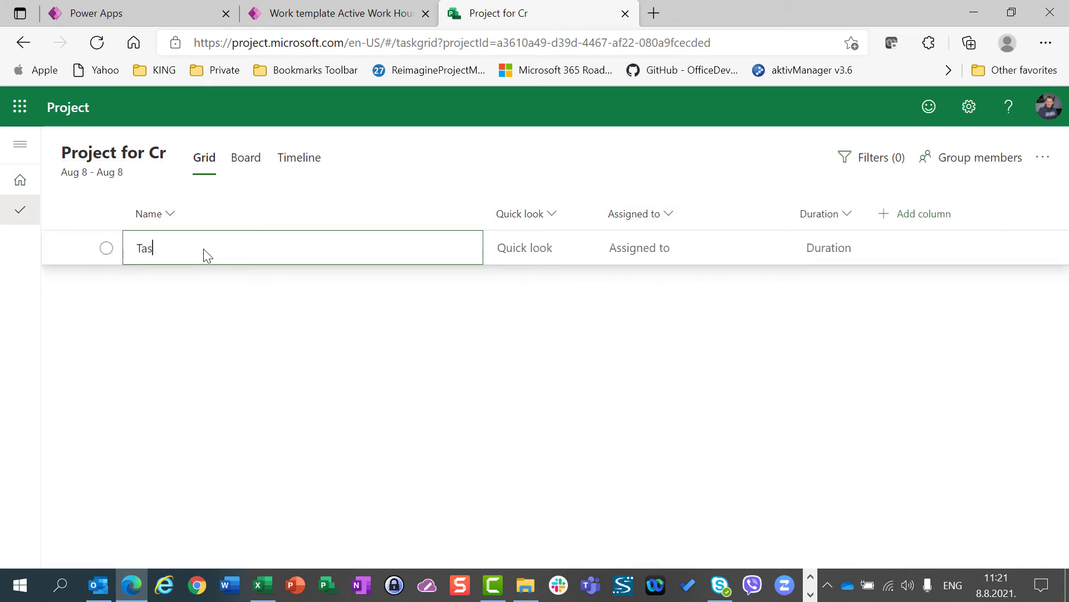
key(Return)
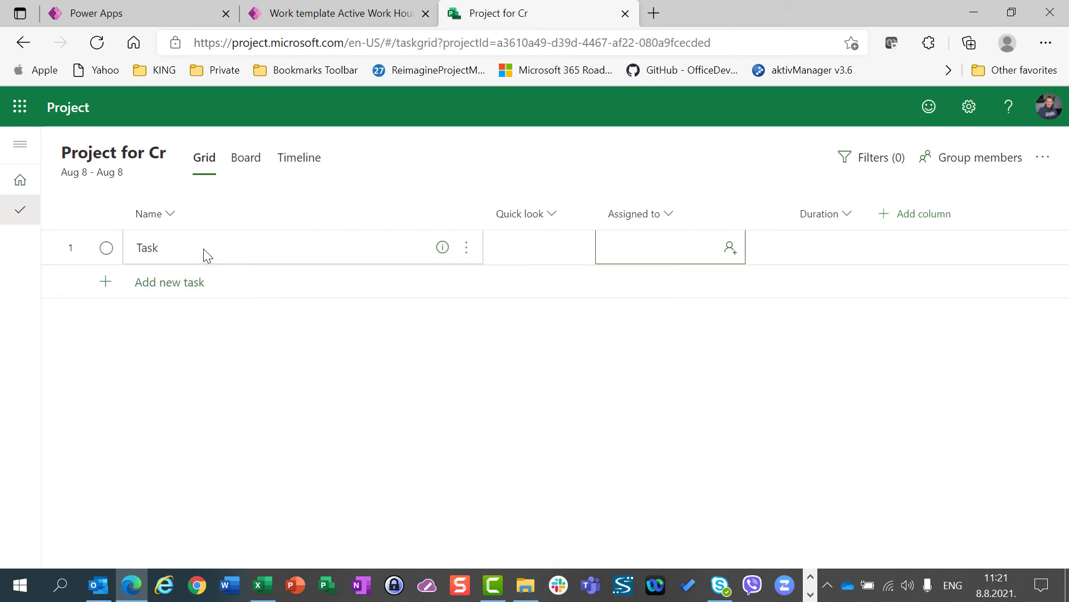
key(Up)
key(Right)
key(Right)
key(Right)
key(Right)
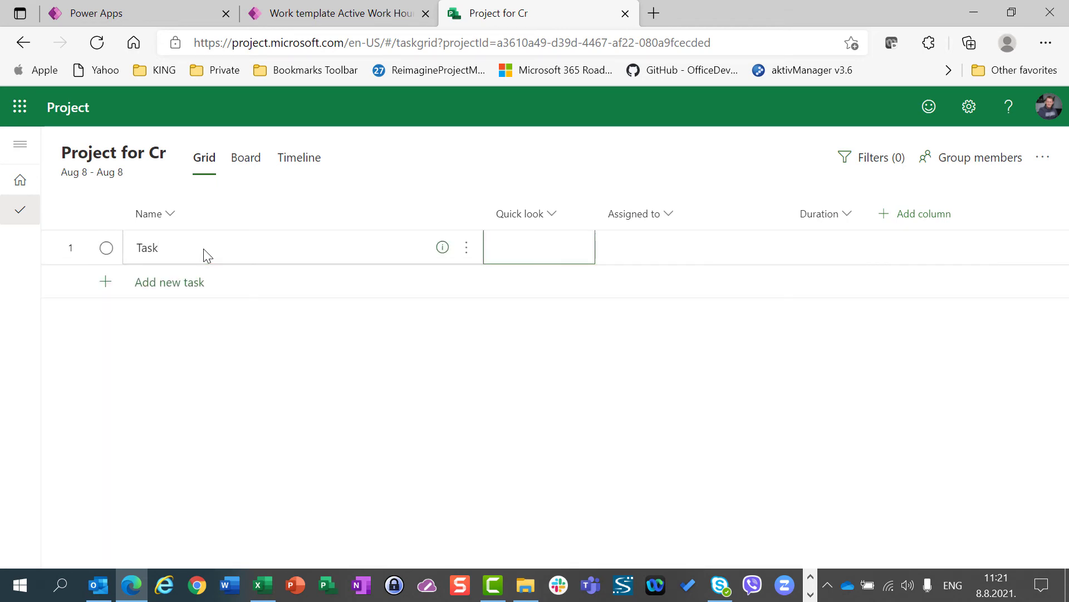
text(3)
key(Return)
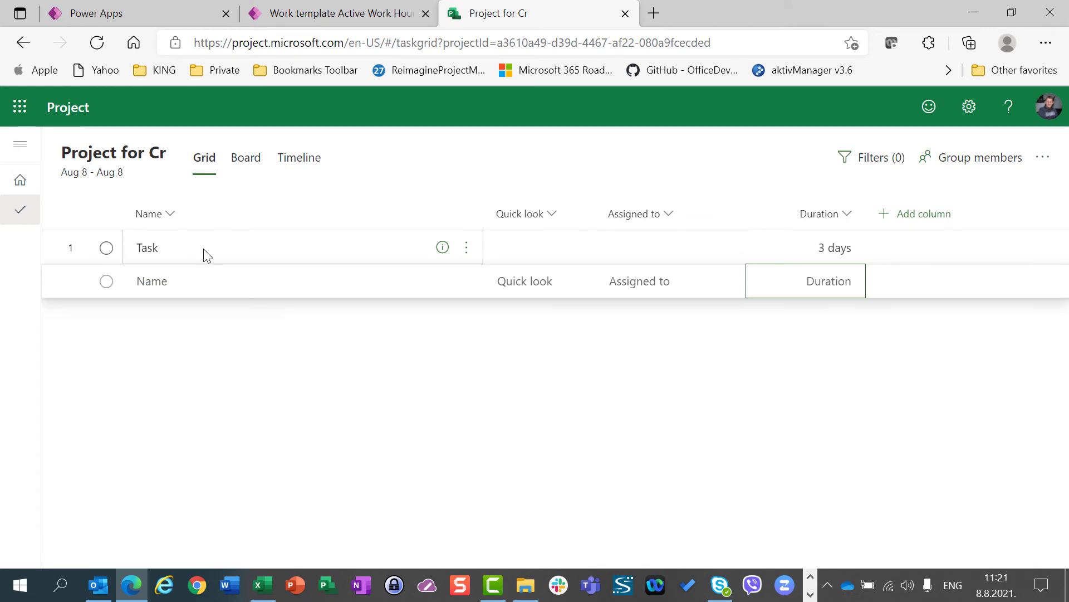
Replace the Quick look column in the task grid with Start and Finish columns
click(943, 225)
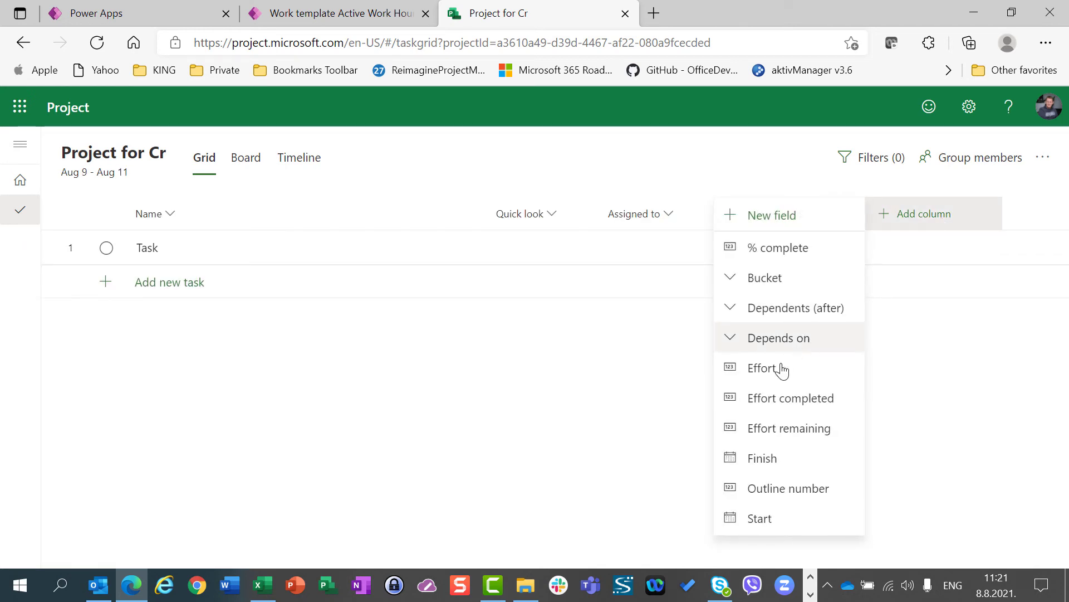
click(764, 520)
click(515, 215)
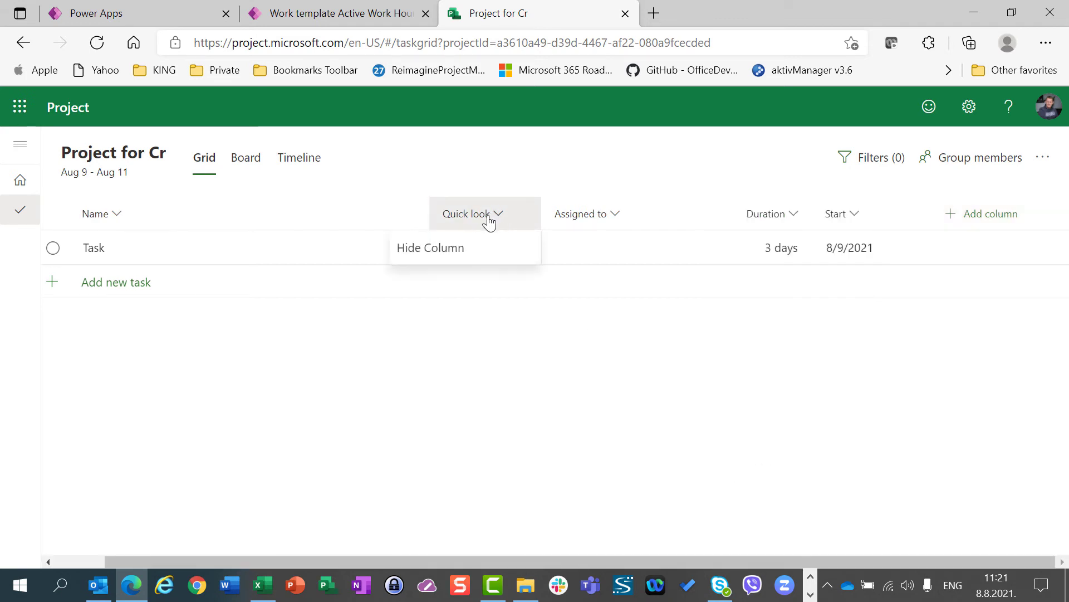
click(478, 249)
click(953, 222)
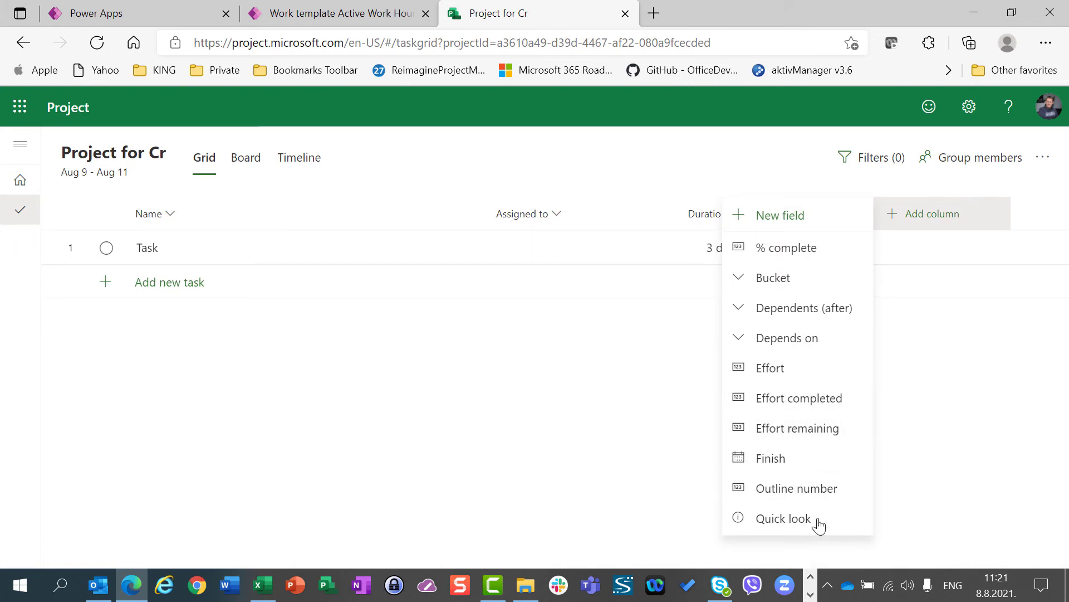
click(809, 464)
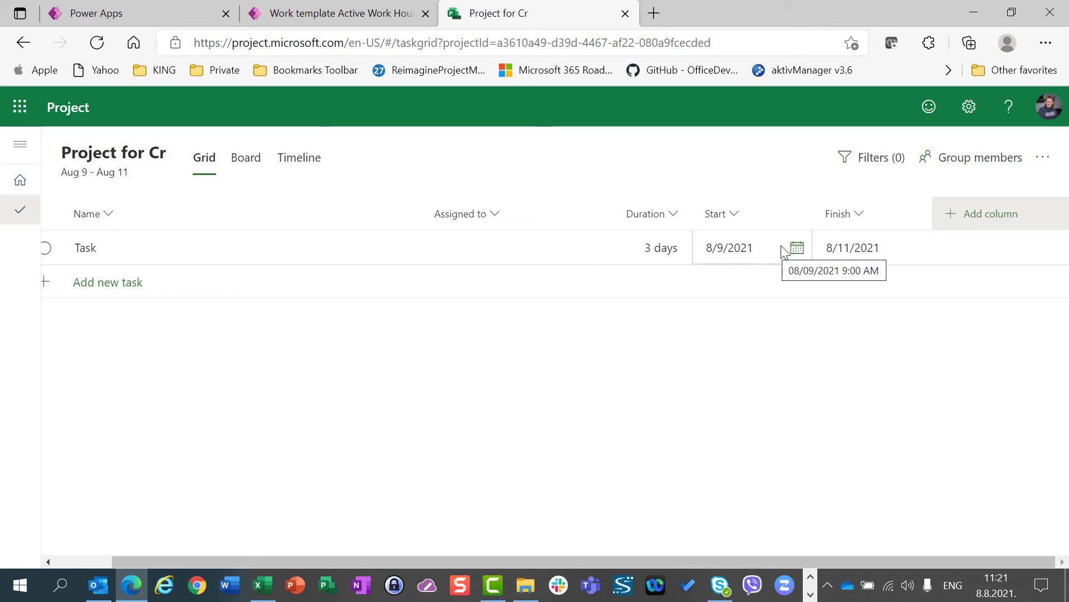
Check the start date in the project details of "Project for Cr" and close the details
click(138, 160)
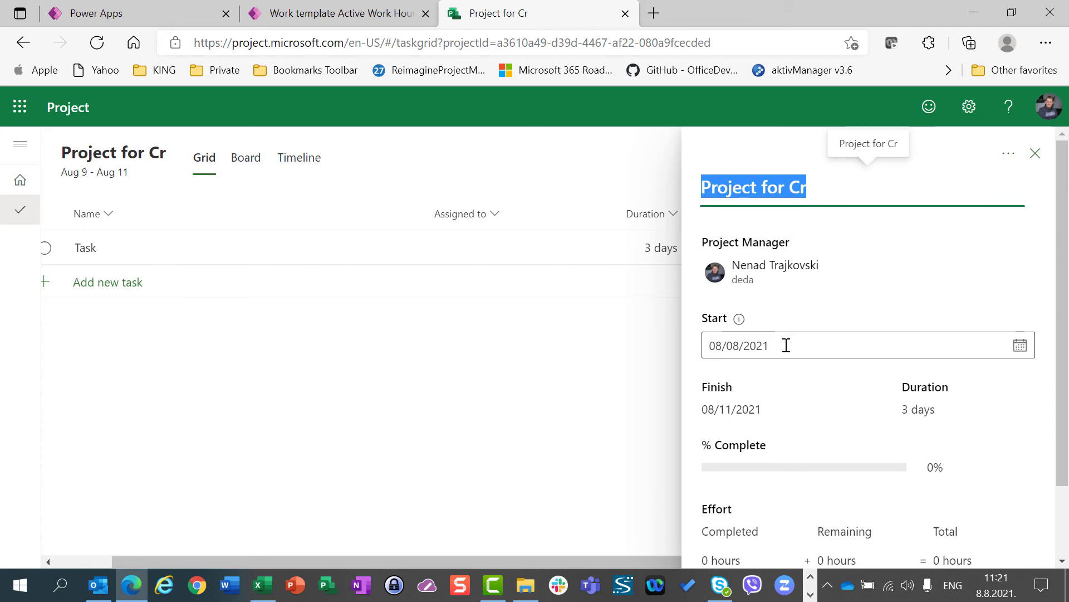
click(1037, 155)
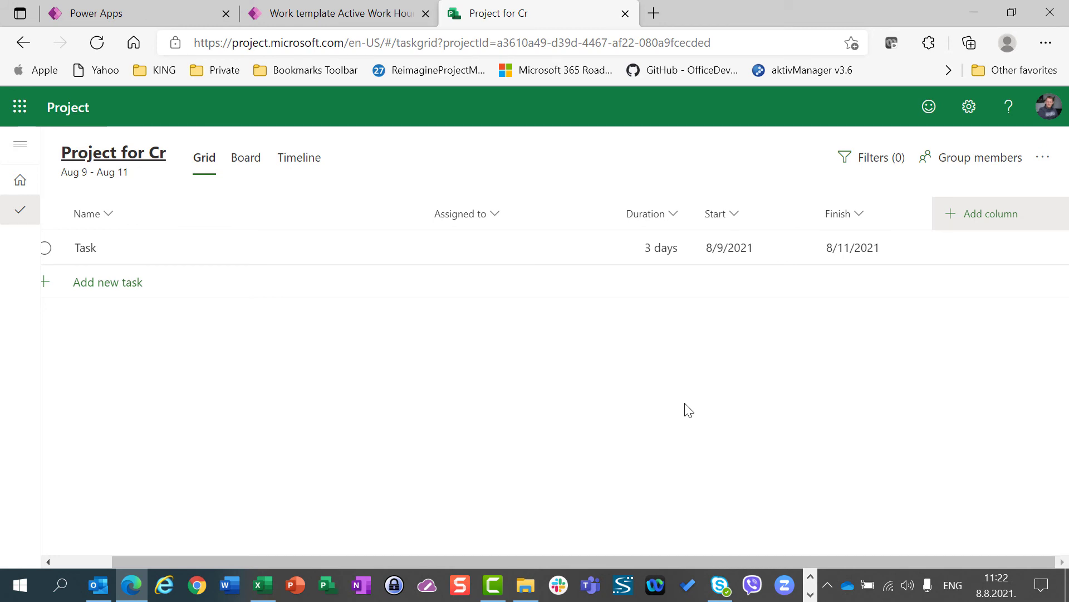
Switch to Power Apps and open "Resource for template - Croatian time 09:00 AM to 05:00 PM" from the resources in the Projects area
click(168, 15)
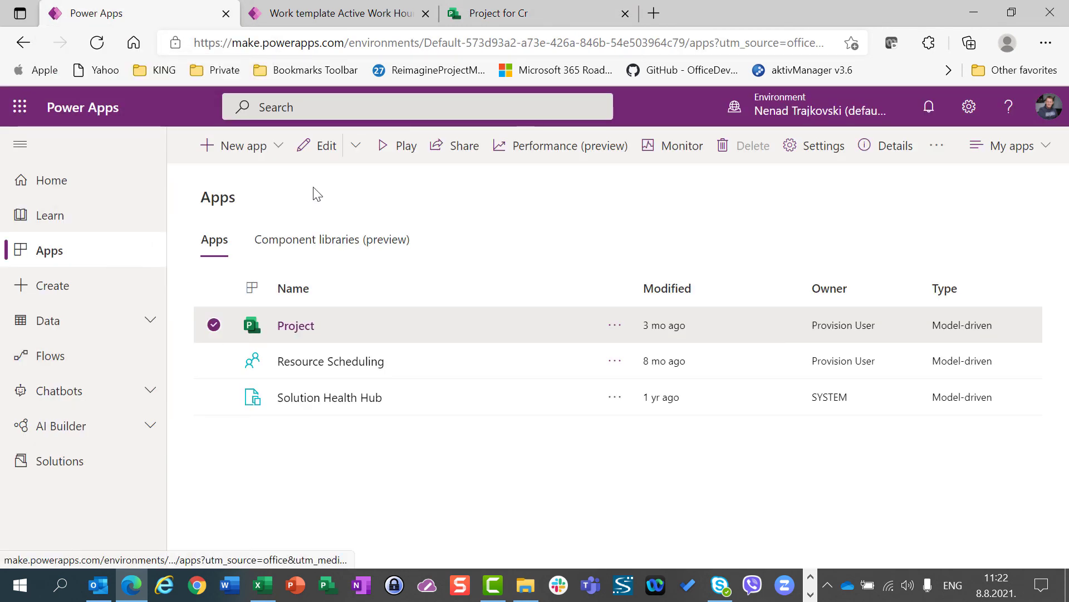
click(286, 17)
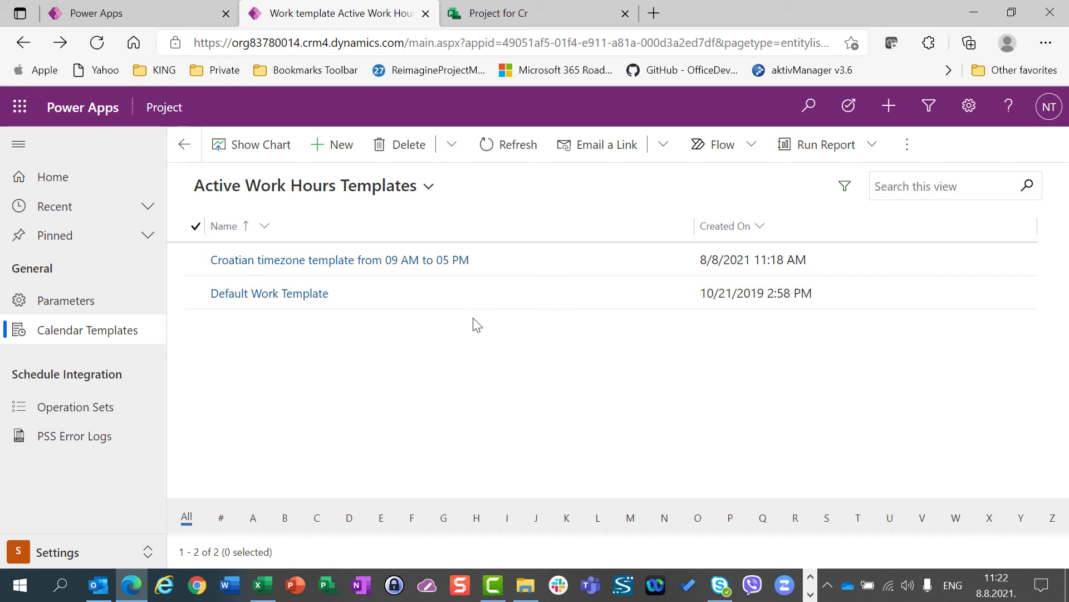
click(32, 560)
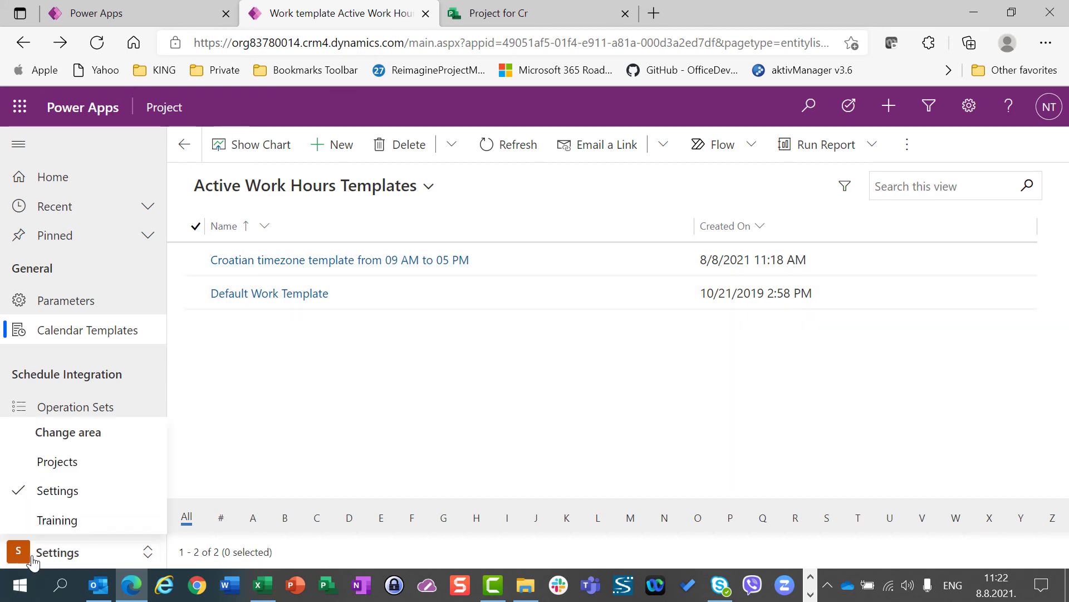
click(53, 461)
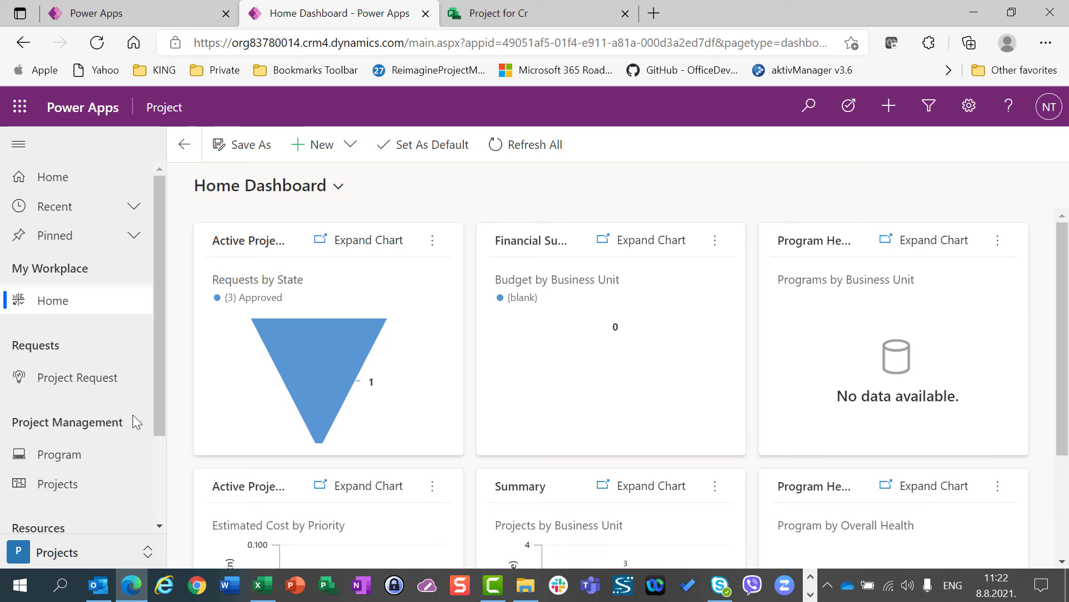
scroll(153, 436, down, 1)
scroll(152, 436, down, 2)
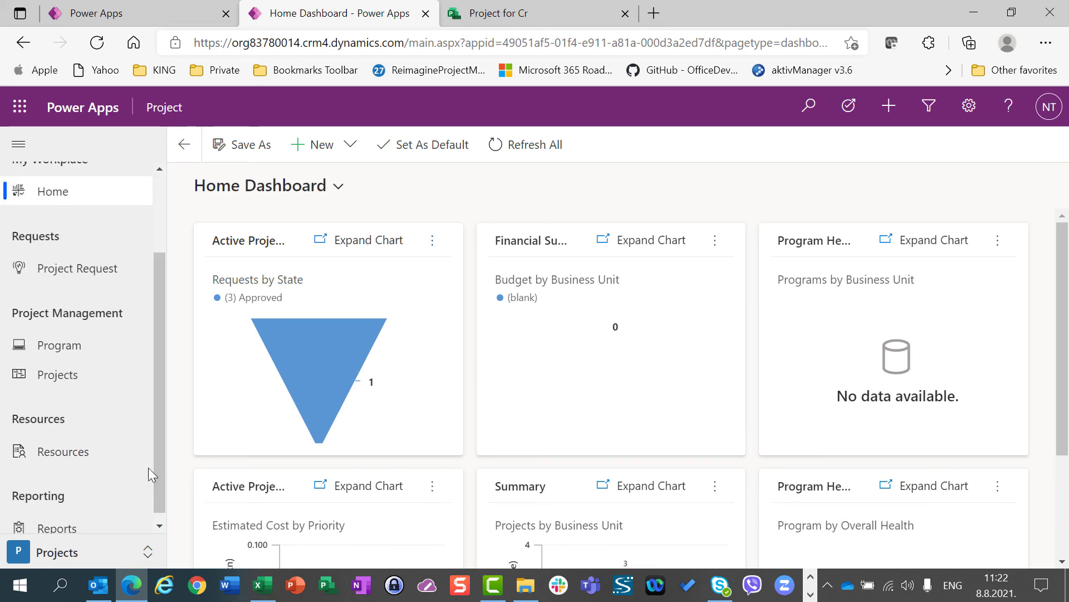
click(50, 460)
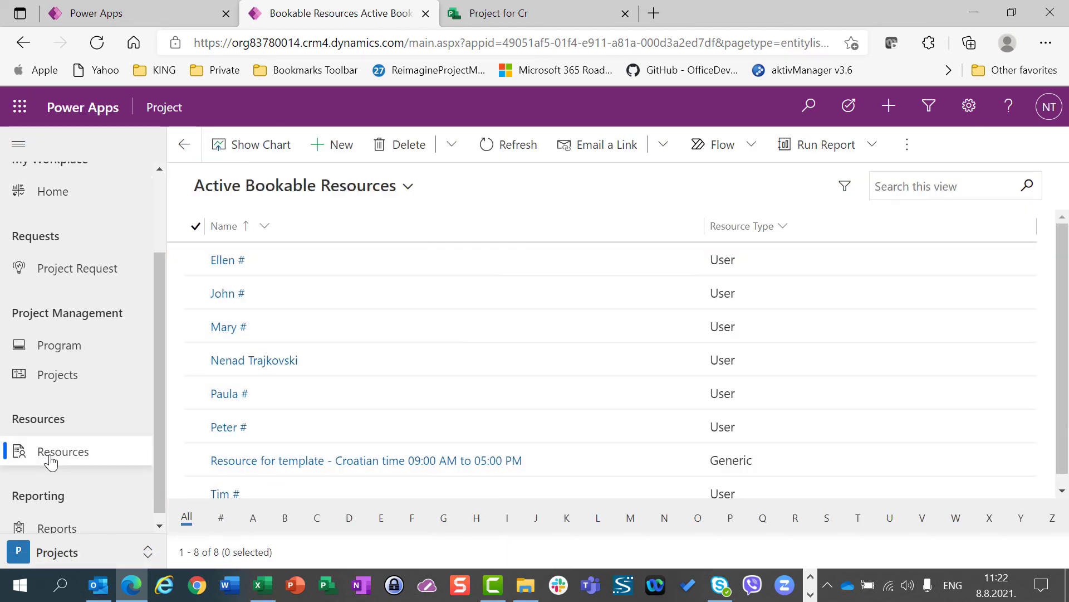
click(239, 467)
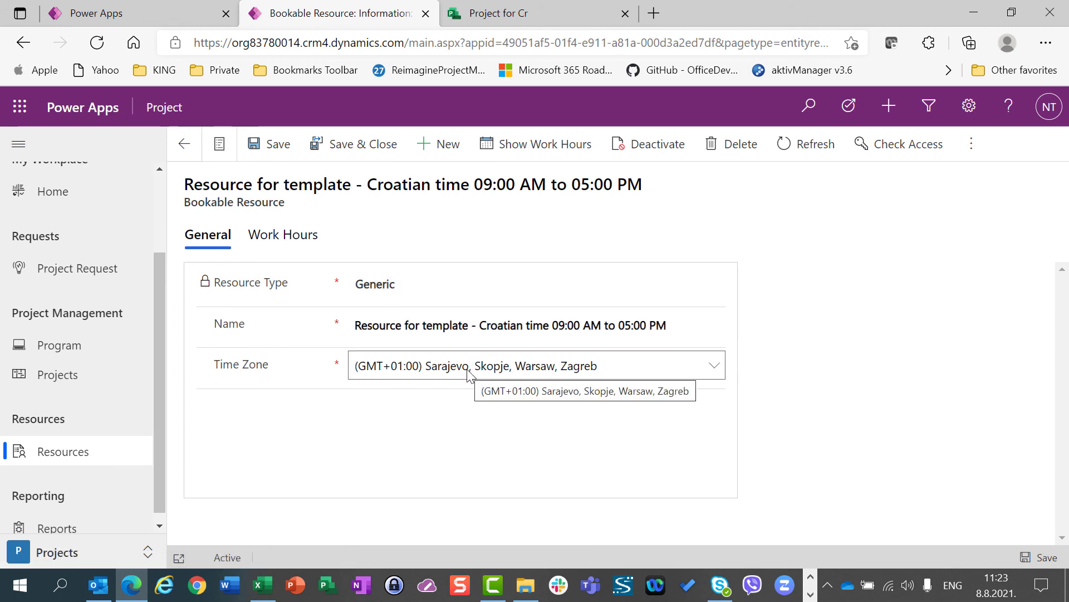
Review the resource's working hours for all events in the series without changing them, save and close the record, and reopen it
click(534, 146)
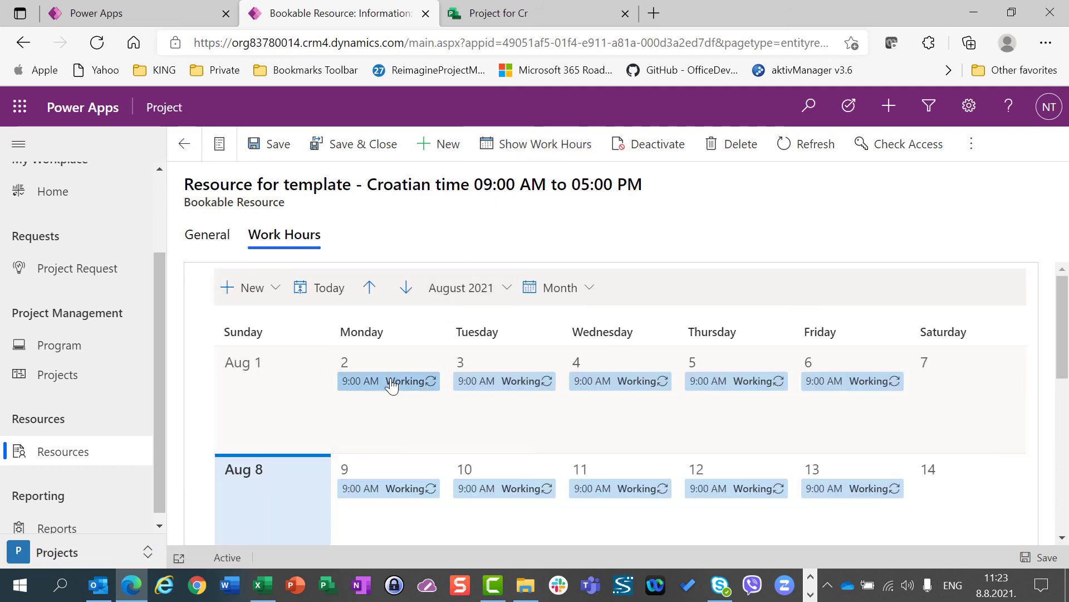
click(392, 384)
click(482, 434)
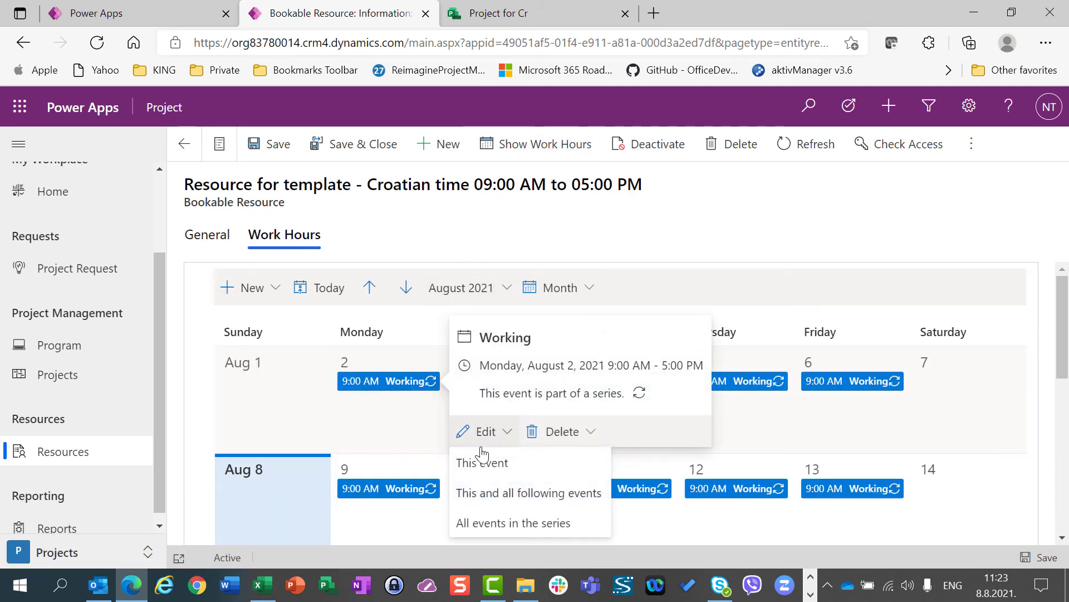
click(536, 524)
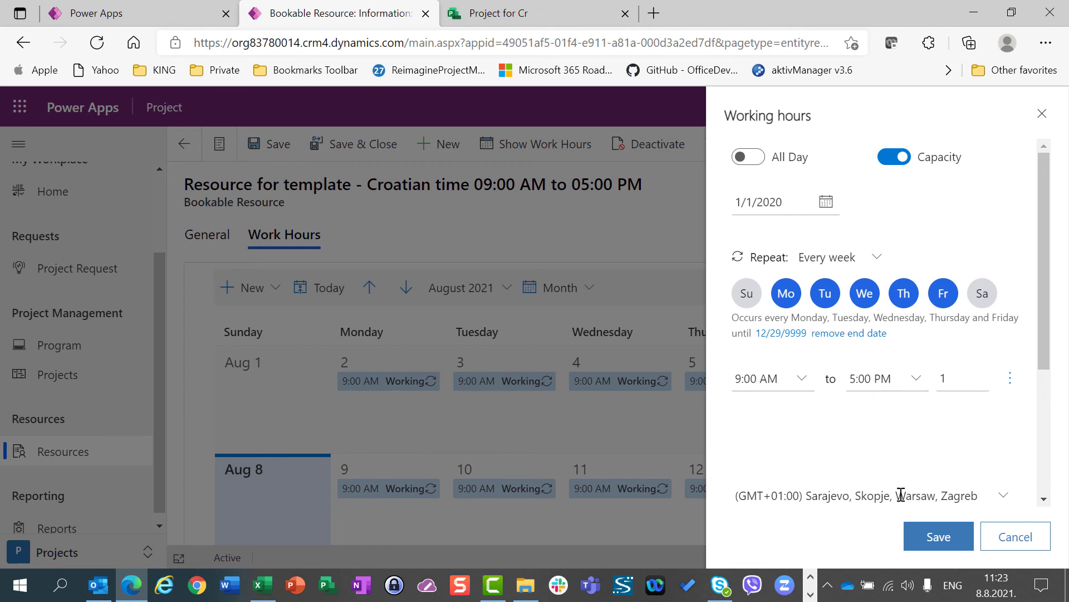
click(1014, 551)
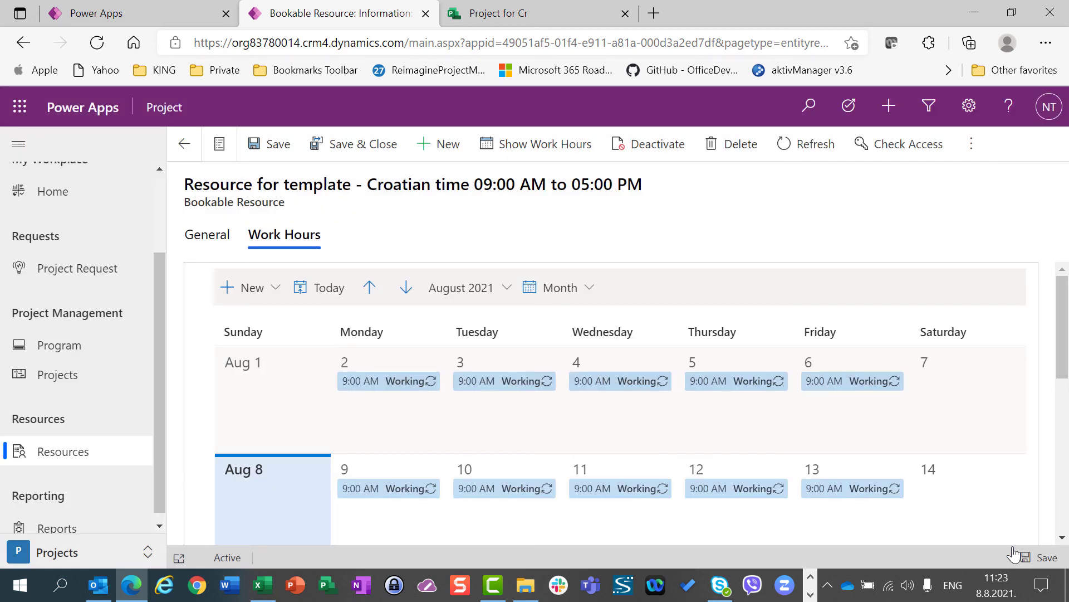
click(321, 152)
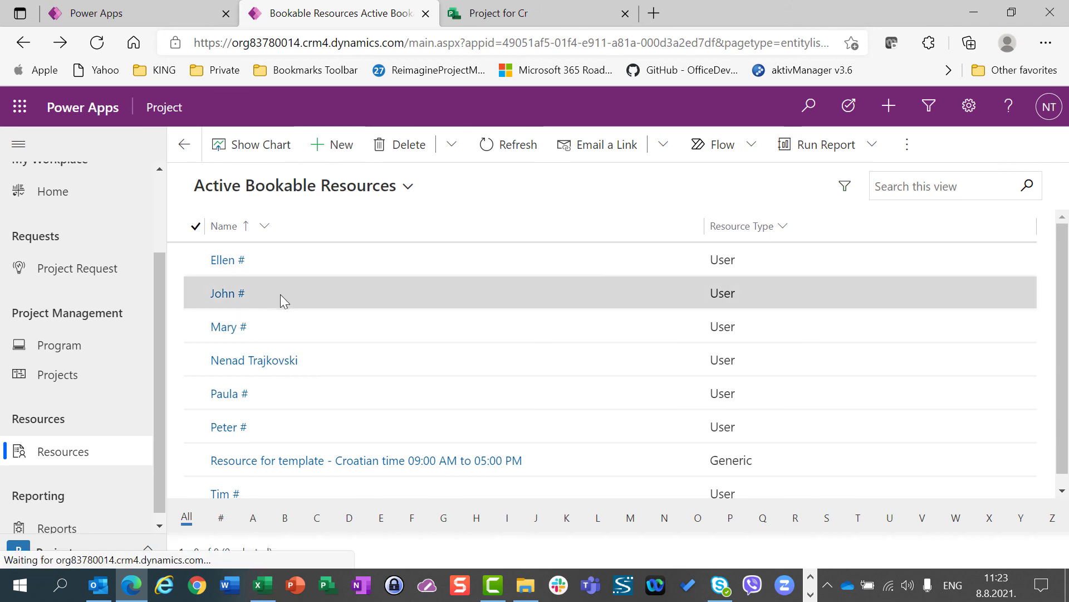
click(356, 460)
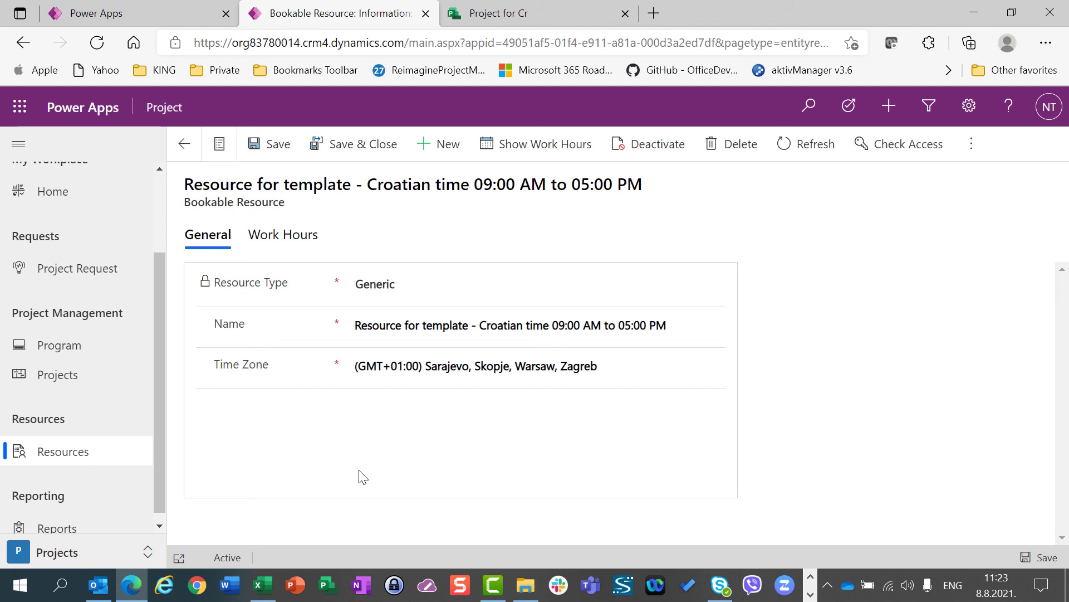
key(alt+Tab)
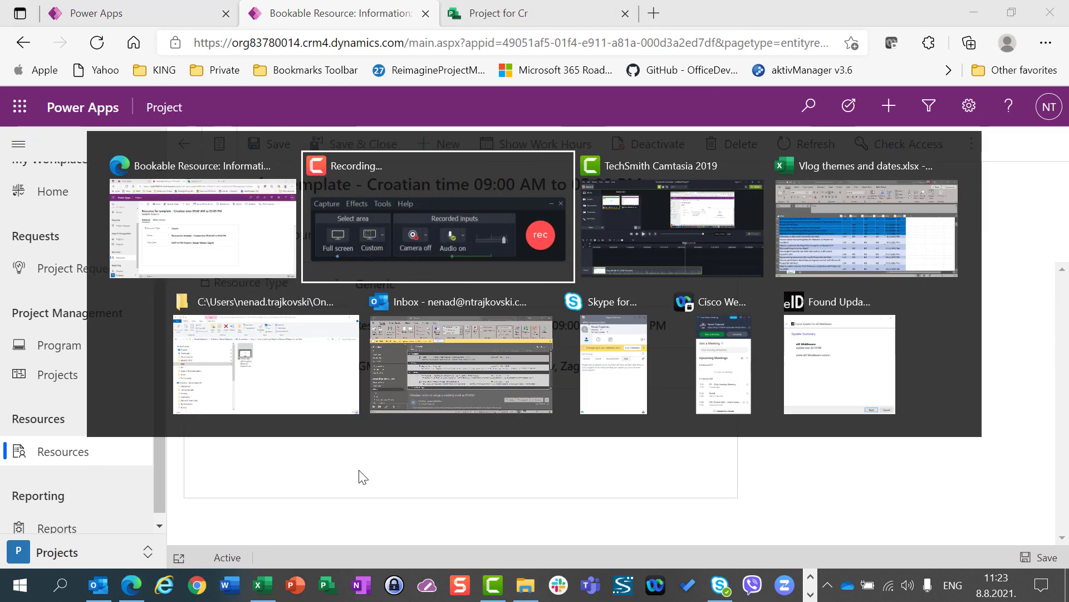
key(alt+Tab)
key(alt+Tab)
key(alt+Tab)
key(alt+Tab)
key(alt+Tab)
key(alt+Tab)
key(alt+Tab)
key(alt+Tab)
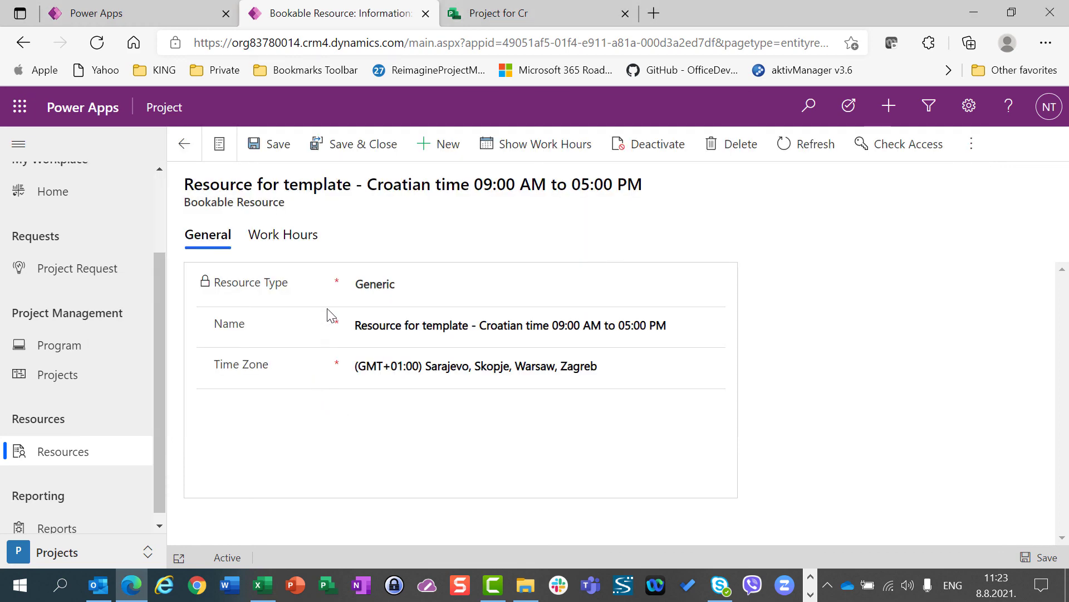
Switch to Project and check which calendar is assigned in the project details of "Project for Cr"
click(518, 18)
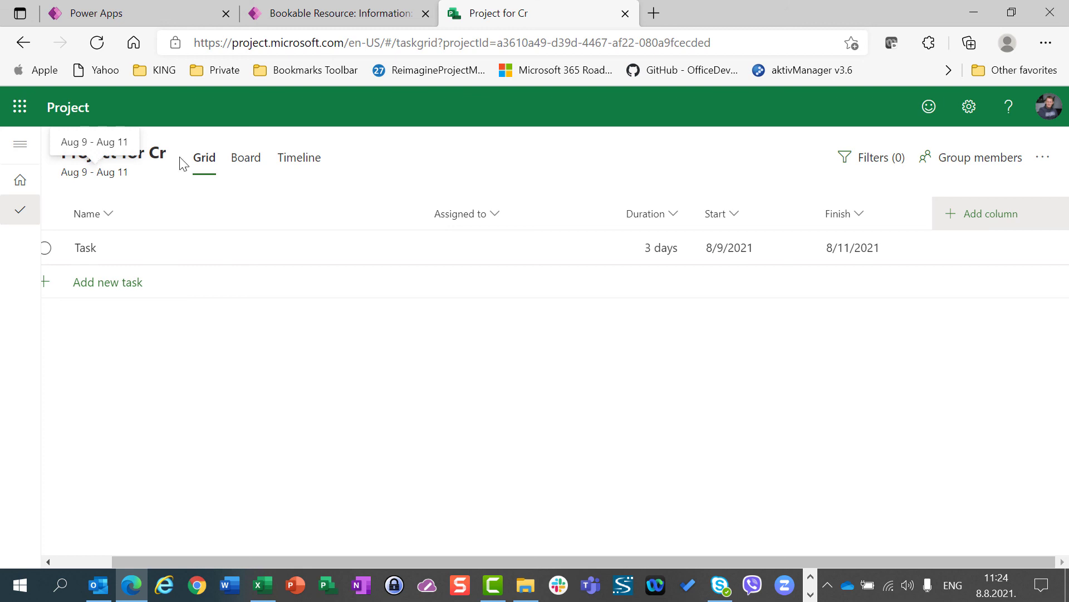
click(117, 157)
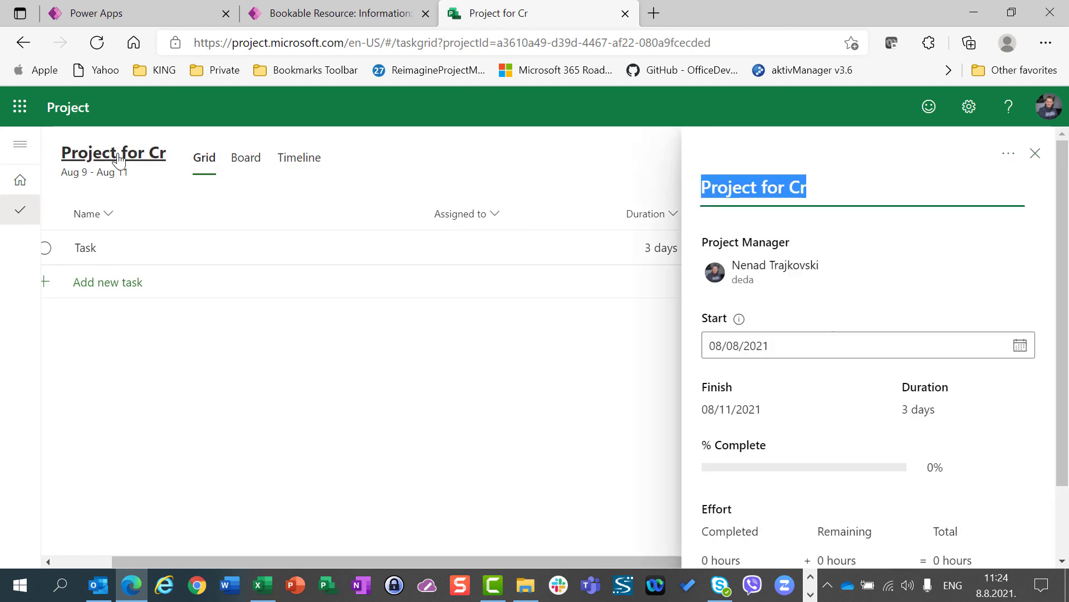
drag(1065, 291, 1060, 386)
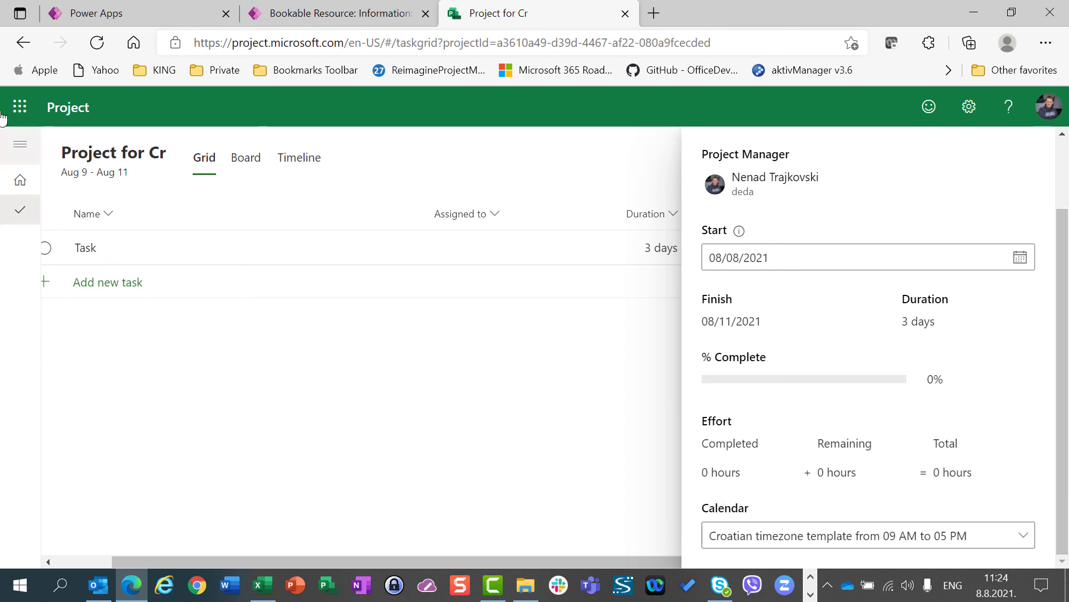
Open "The Project", set its calendar to "Croatian timezone template from 09 AM to 05 PM" in the project details, and close them
click(80, 115)
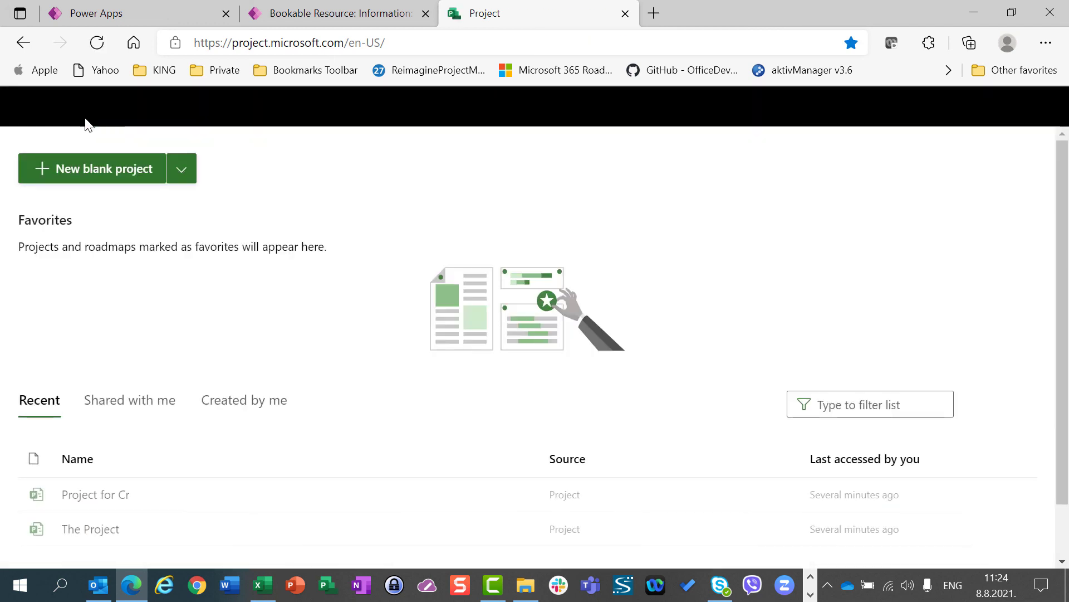
click(70, 540)
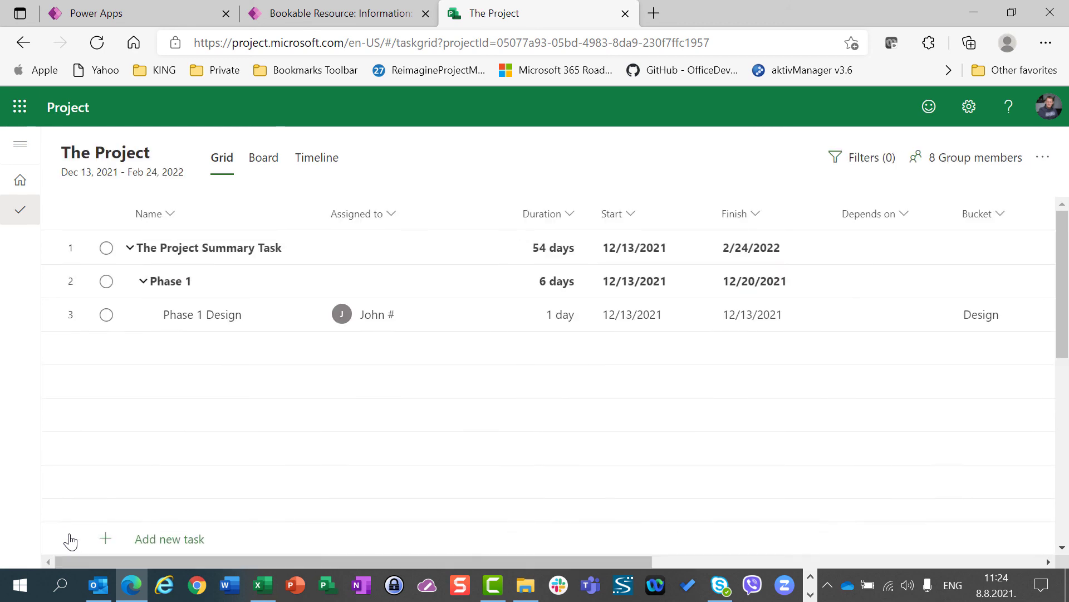
click(131, 157)
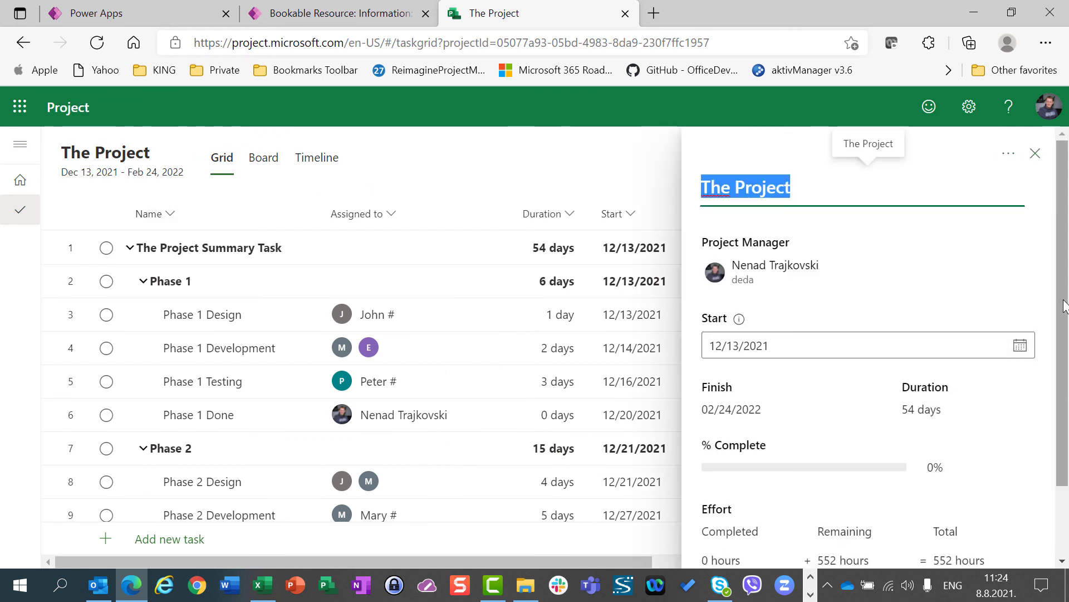
scroll(1064, 465, down, 2)
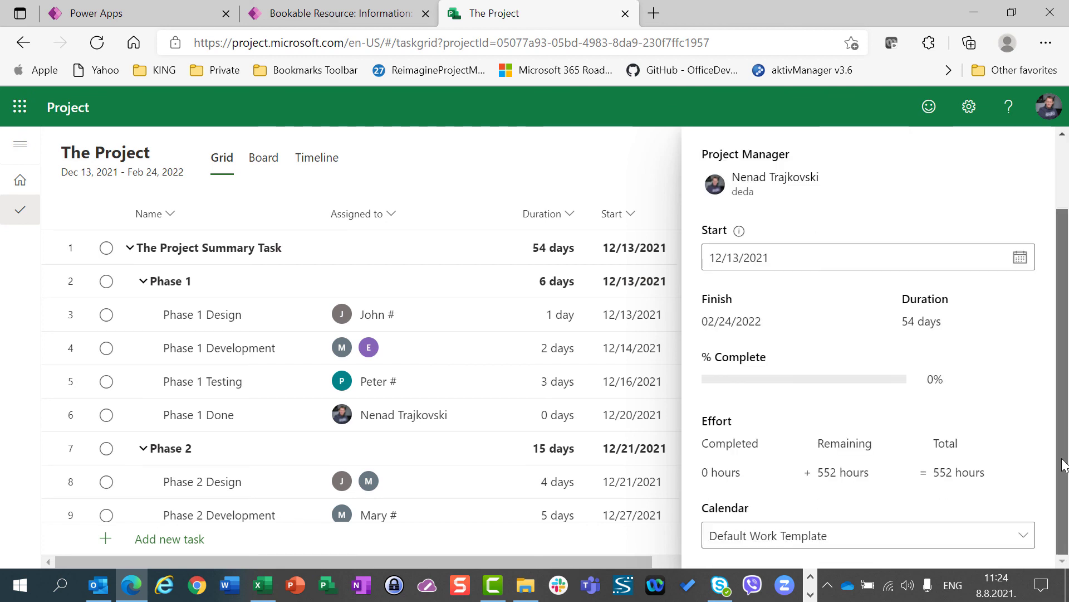
click(991, 540)
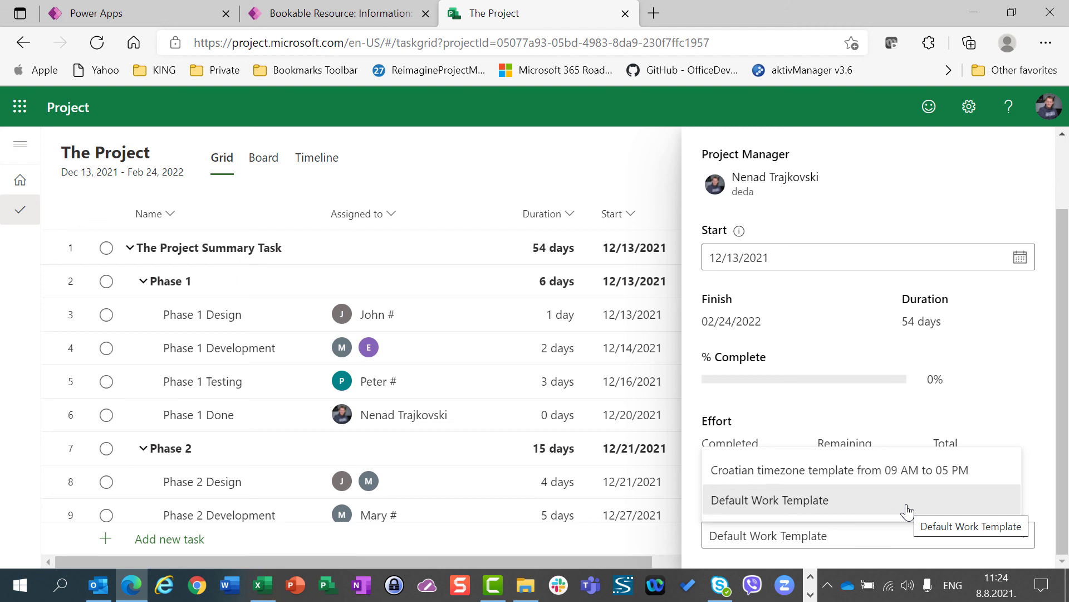
click(917, 474)
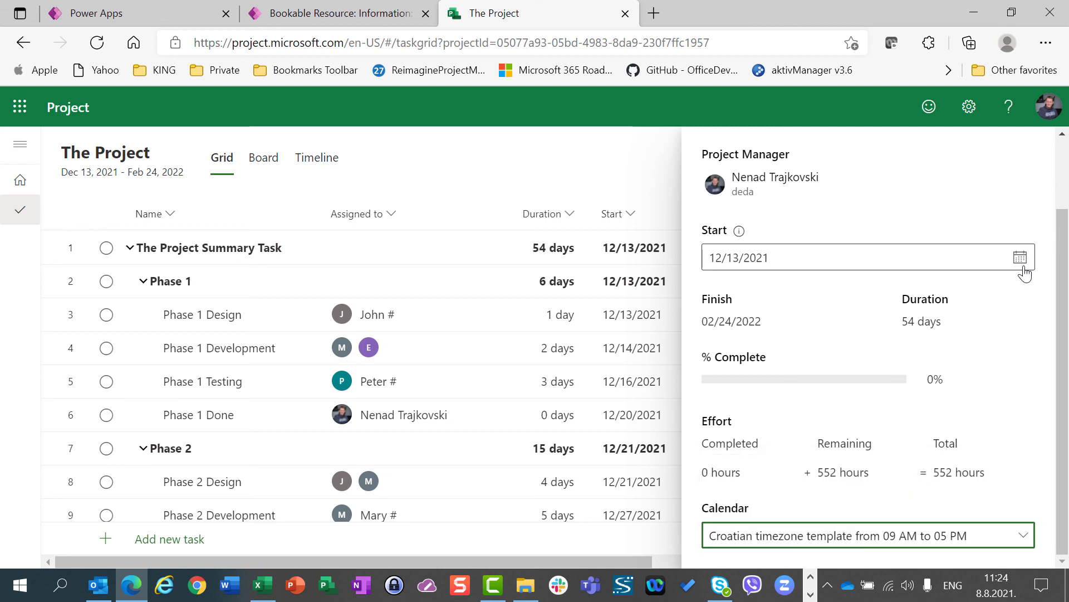
scroll(1061, 236, up, 1)
scroll(1062, 279, up, 1)
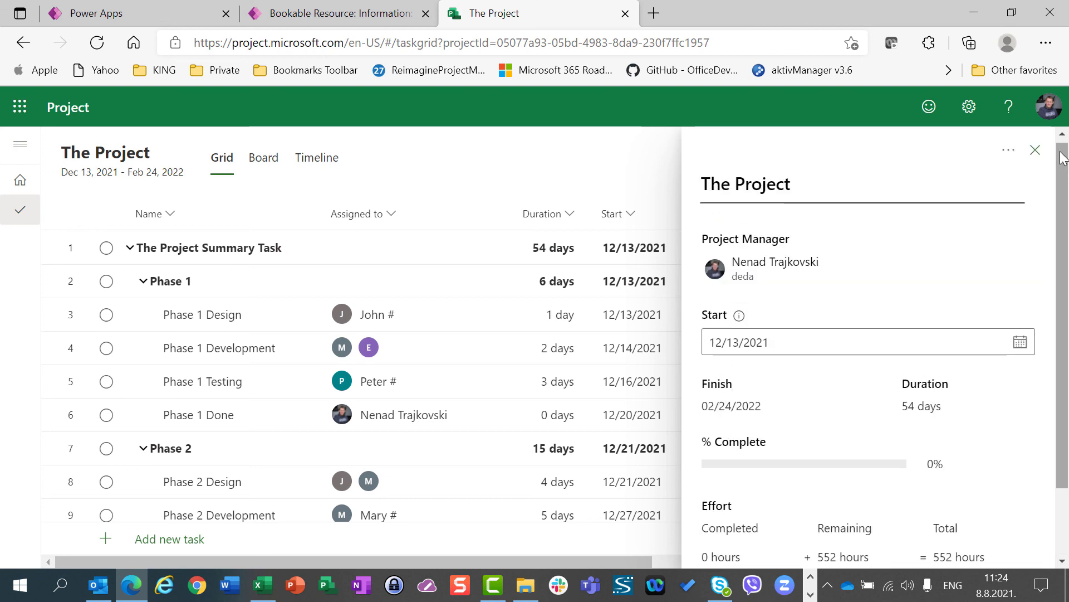
click(1028, 156)
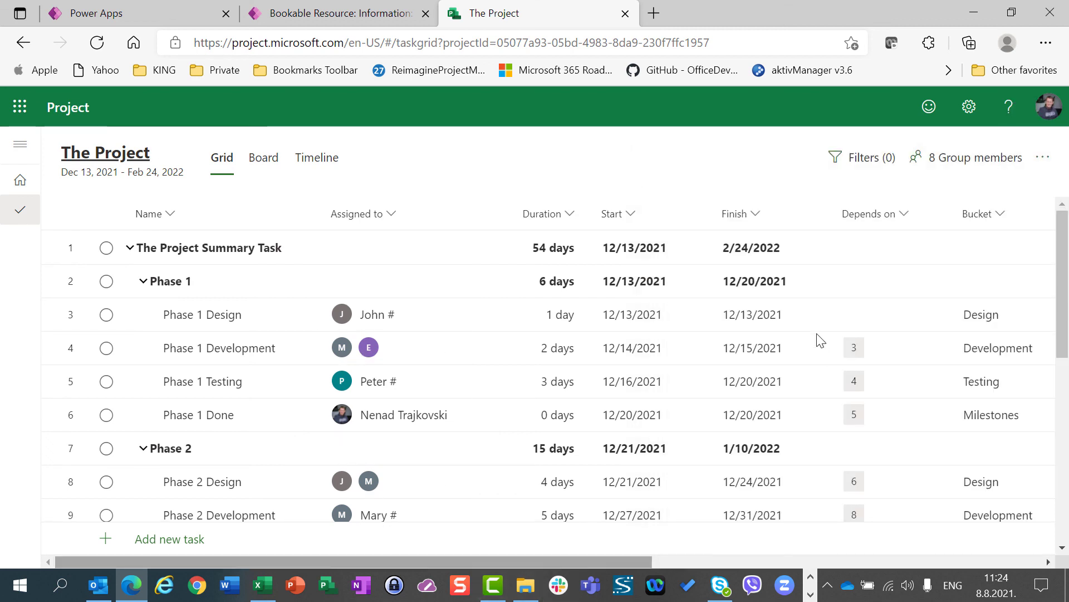